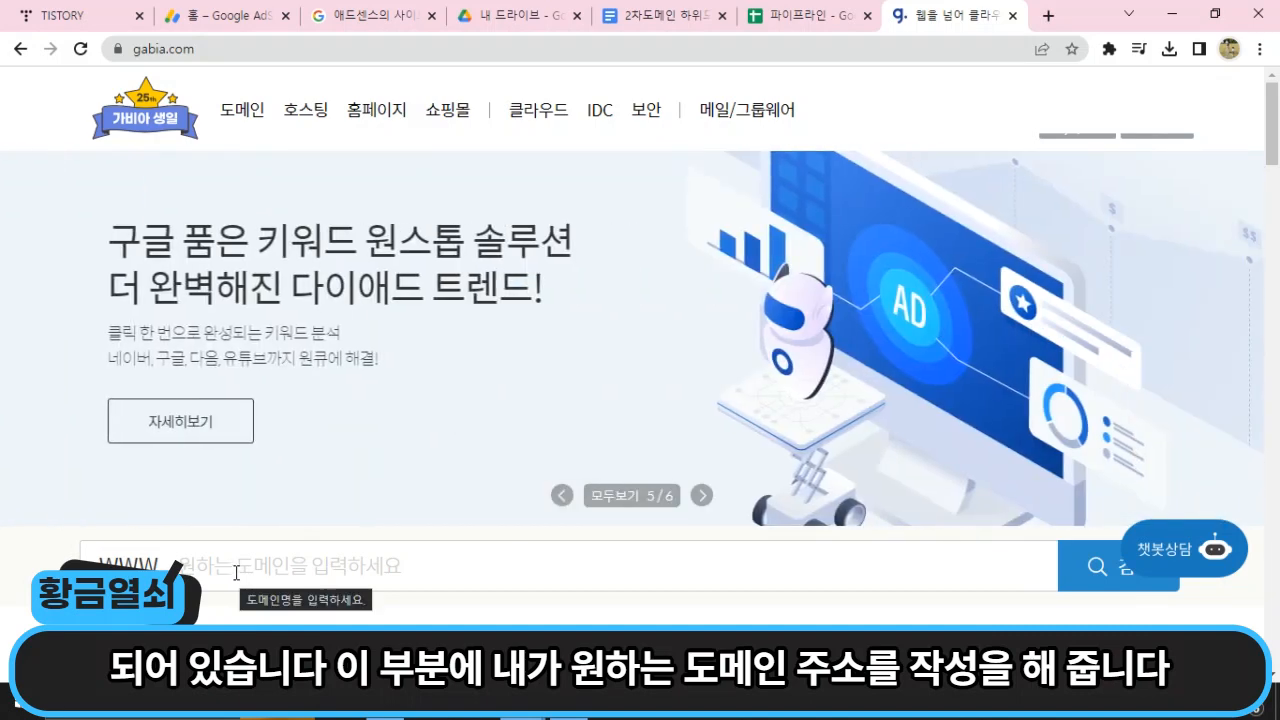
Search Gabia for the domain bujagoldenkey.com and review its registration availability and price alongside the recommended alternatives.
left_click(236, 572)
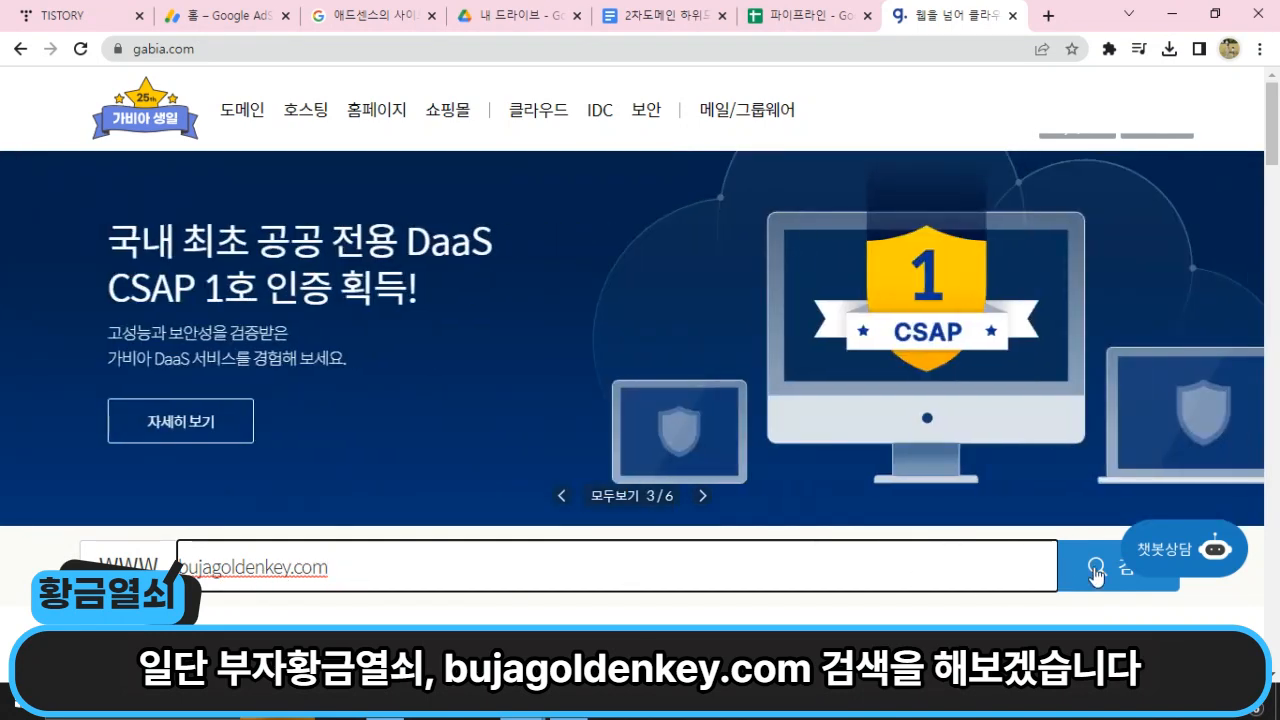
left_click(1096, 575)
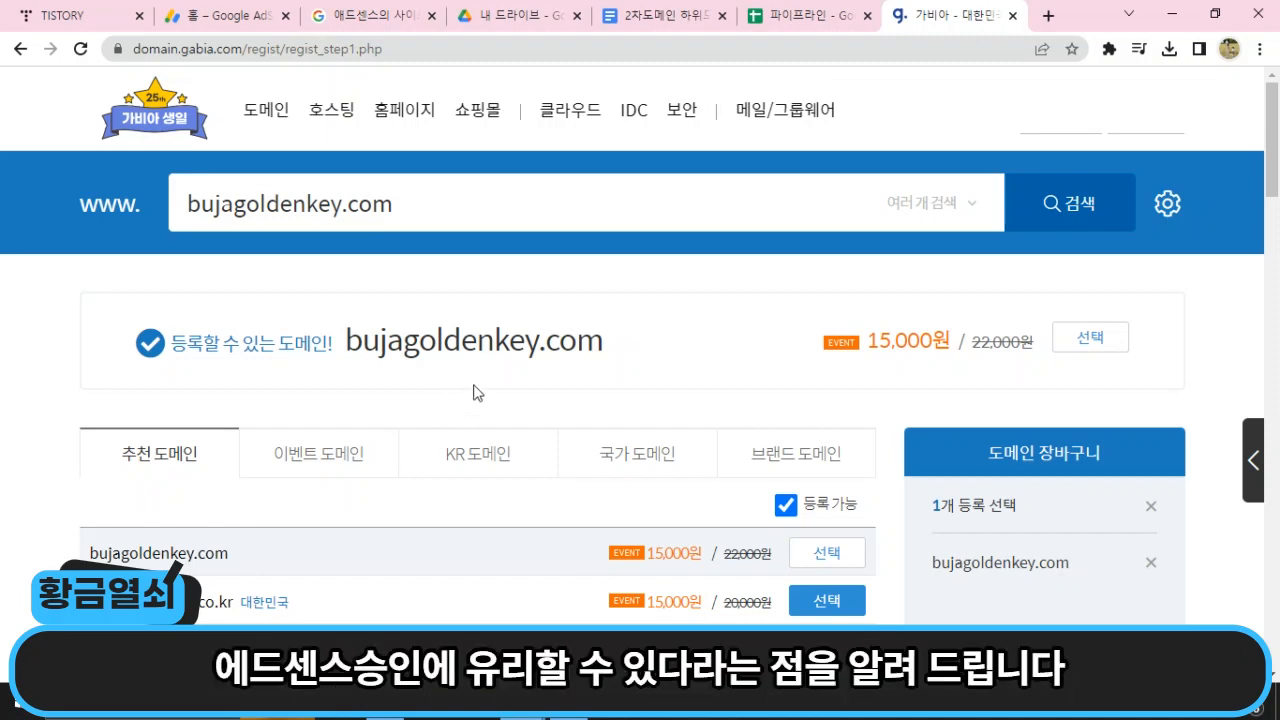
scroll(475, 389, "down", 2)
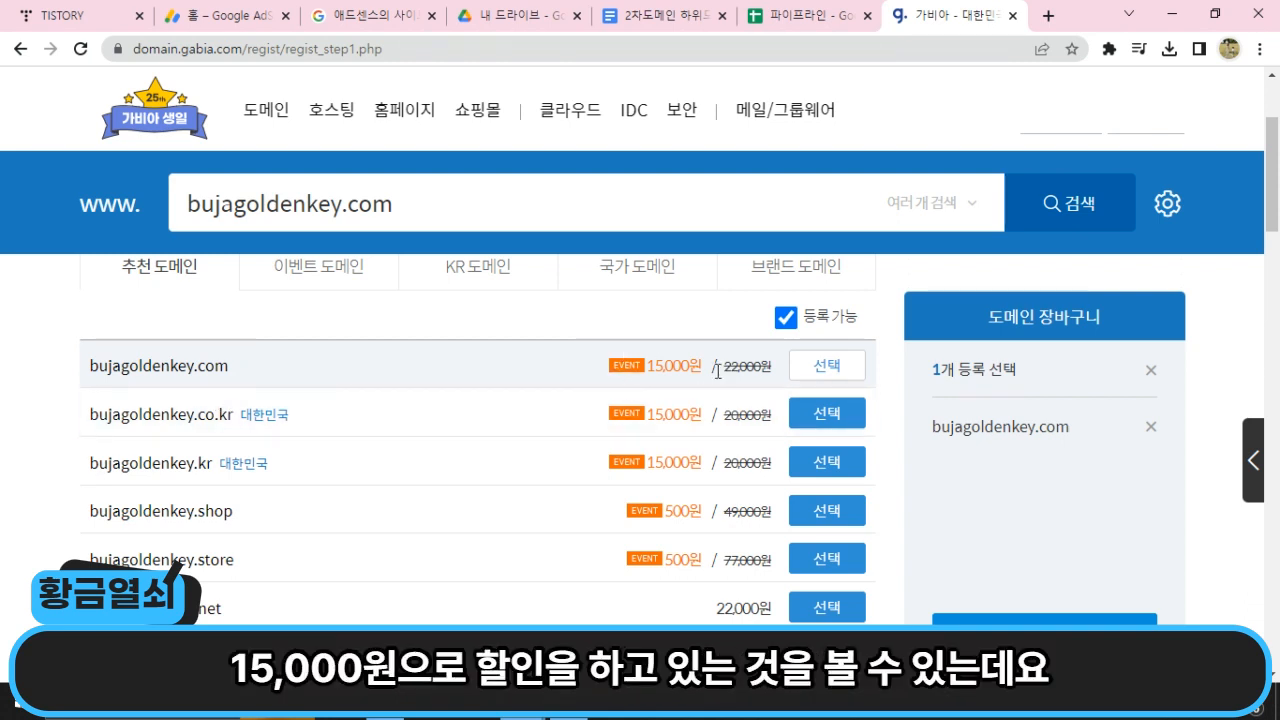
scroll(717, 372, "up", 2)
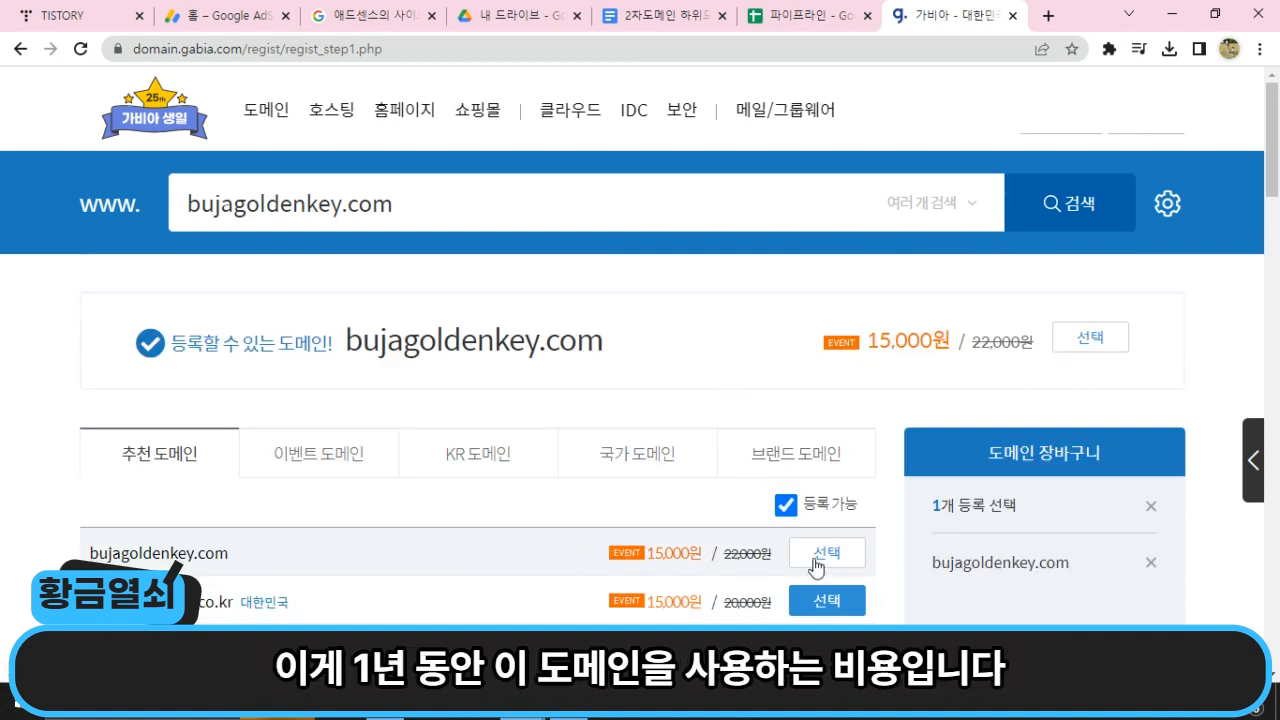
scroll(990, 548, "down", 2)
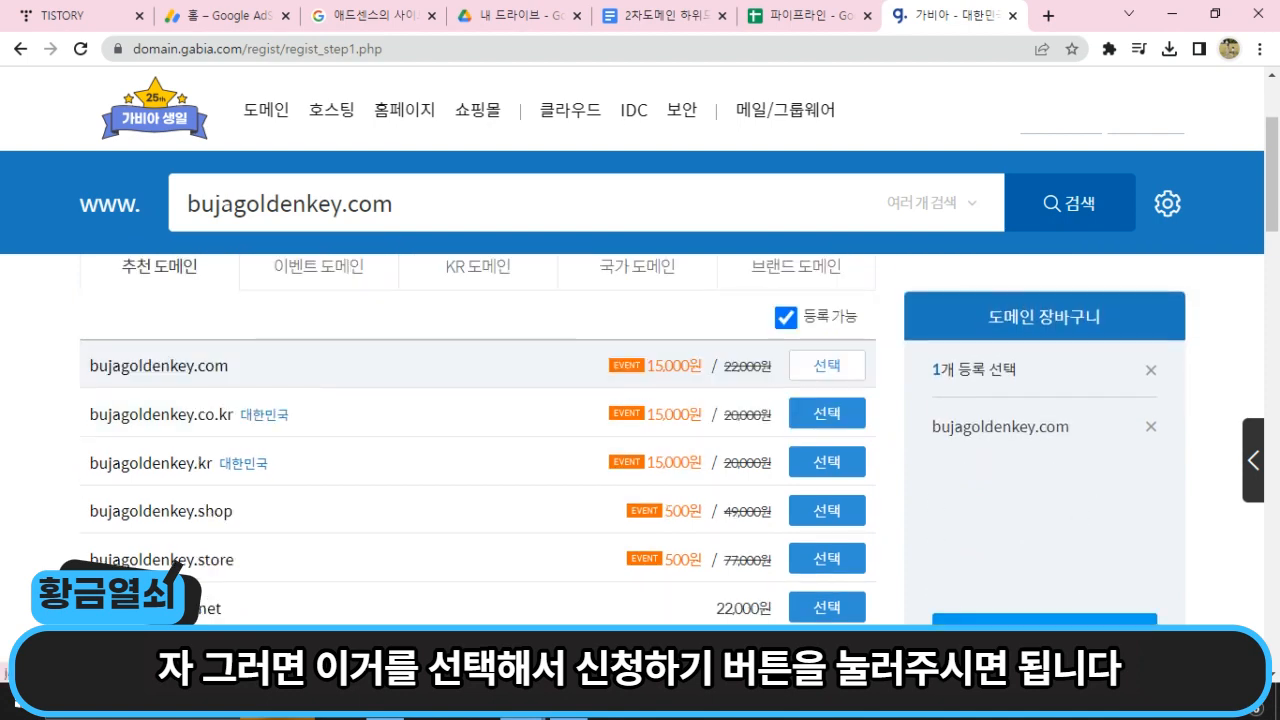
Apply for the bujagoldenkey.com domain and set the registration period to 1년.
left_click(1045, 622)
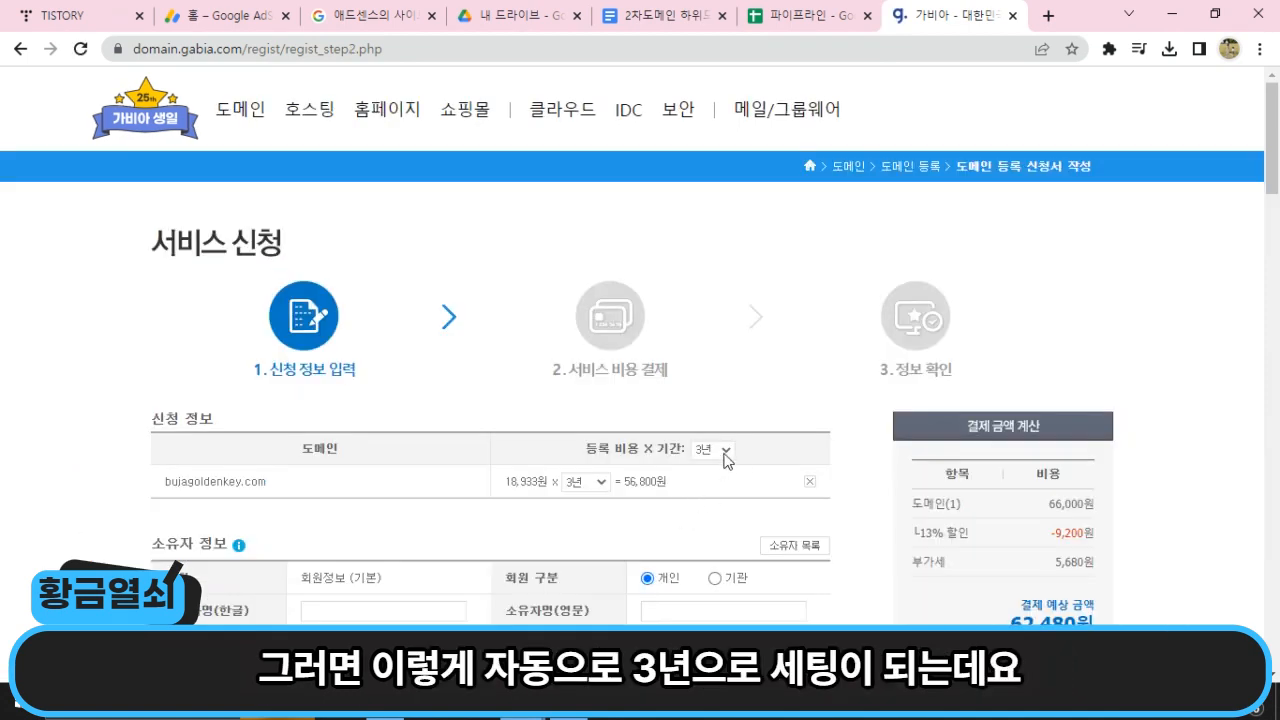
left_click(724, 451)
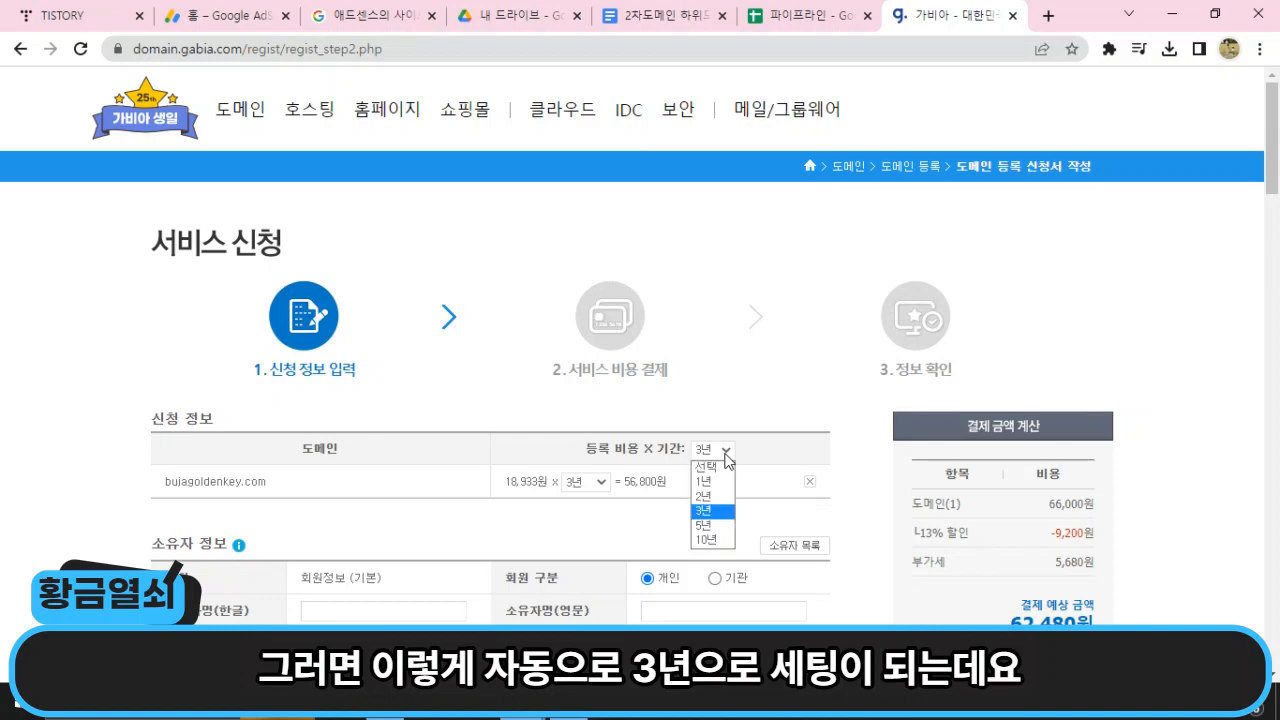
left_click(705, 481)
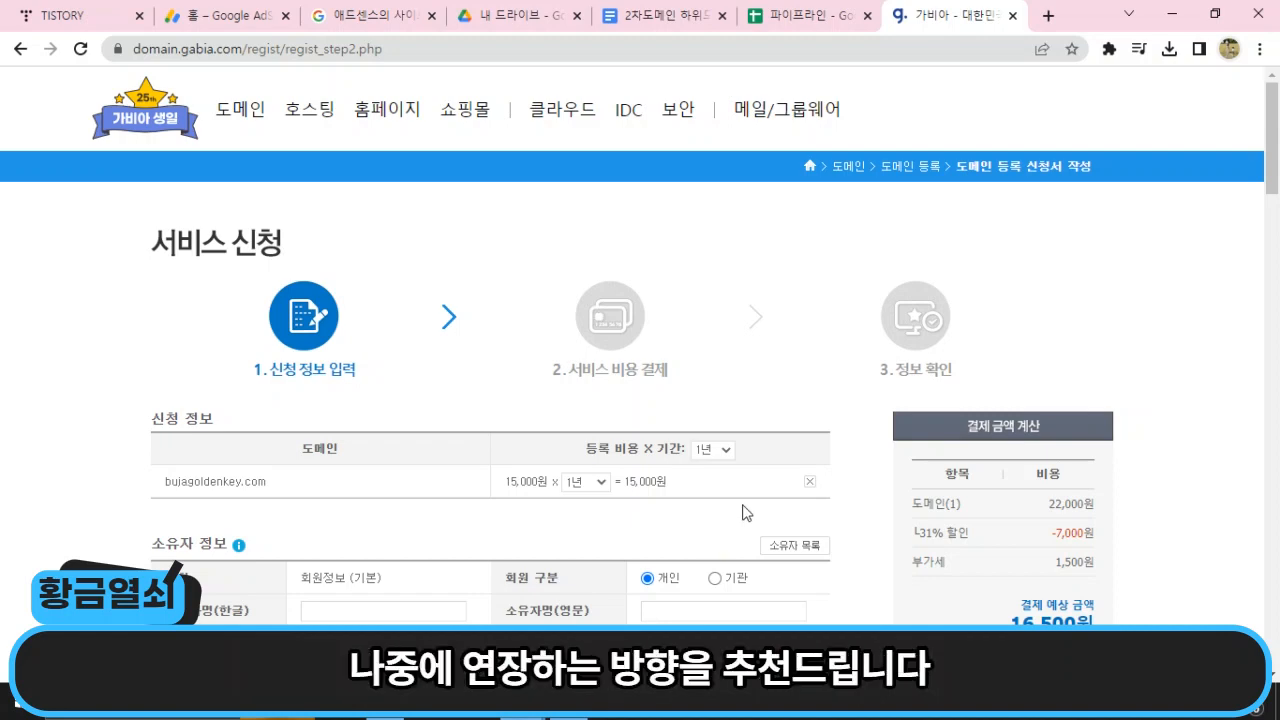
Go through the owner information fields for Korean name, English name, e-mail verification and mobile number.
scroll(742, 512, "down", 3)
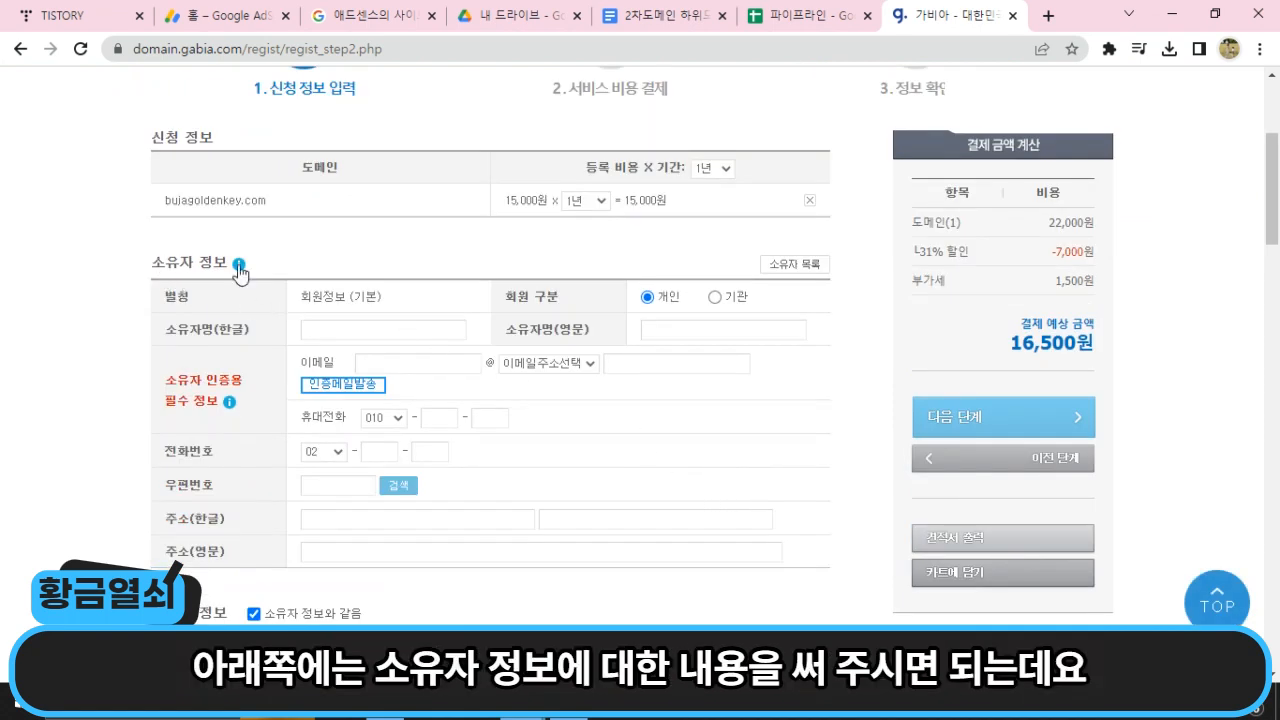
left_click(326, 331)
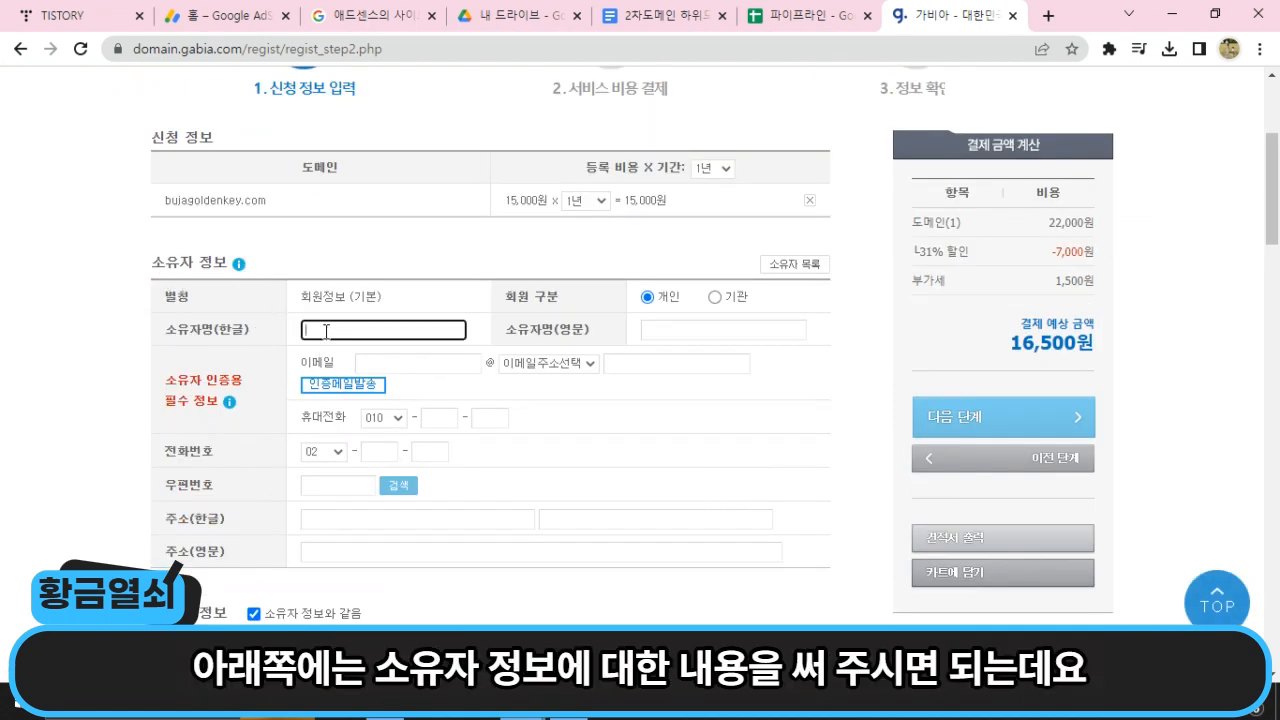
left_click(688, 331)
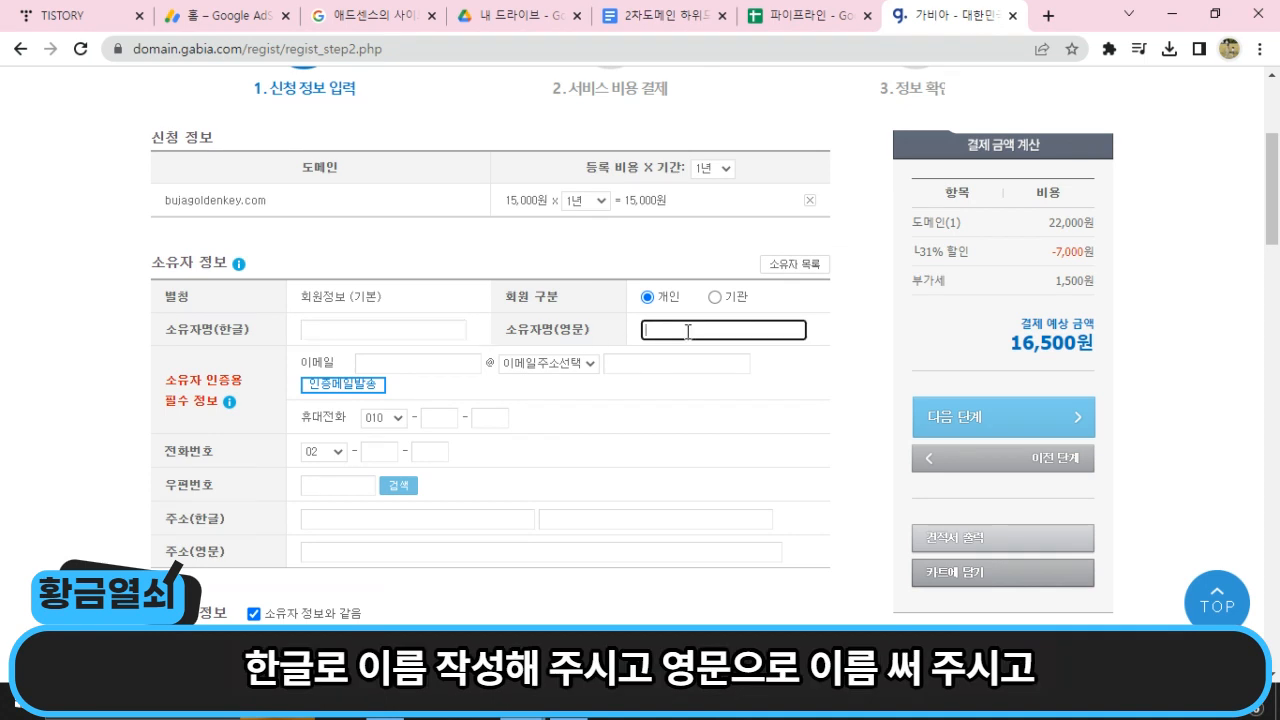
left_click(425, 363)
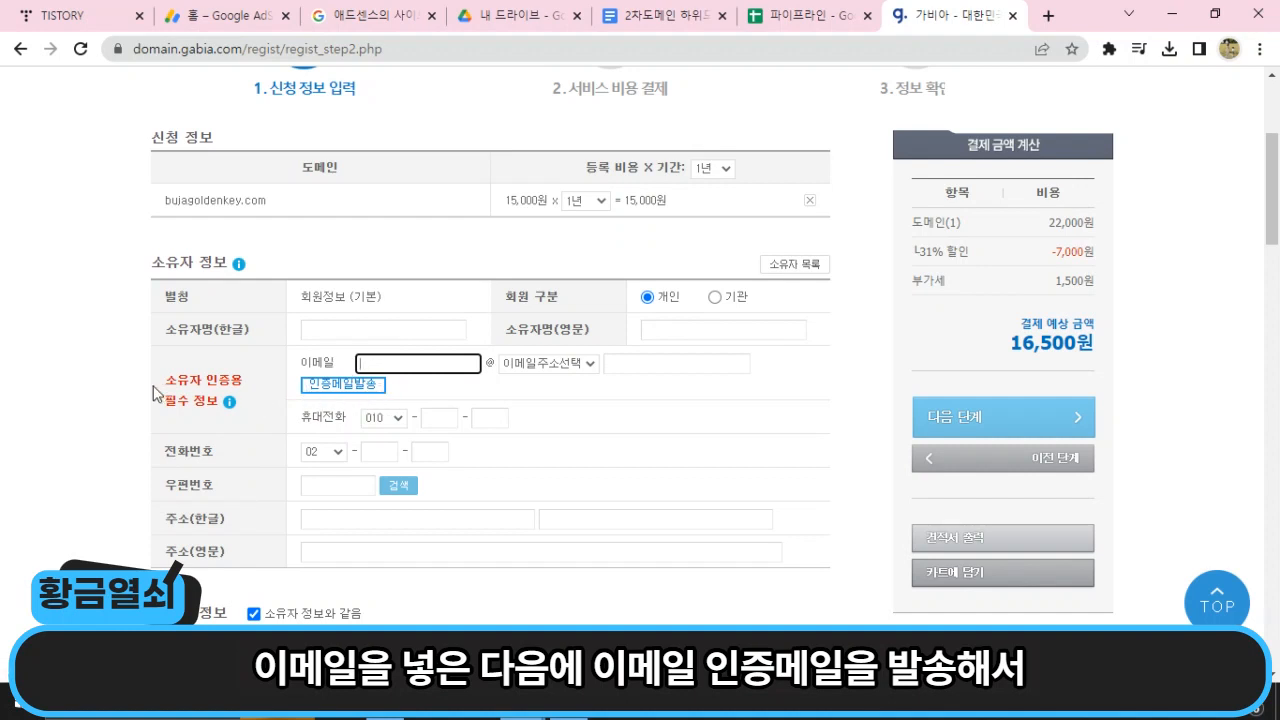
left_click_drag(158, 385, 268, 379)
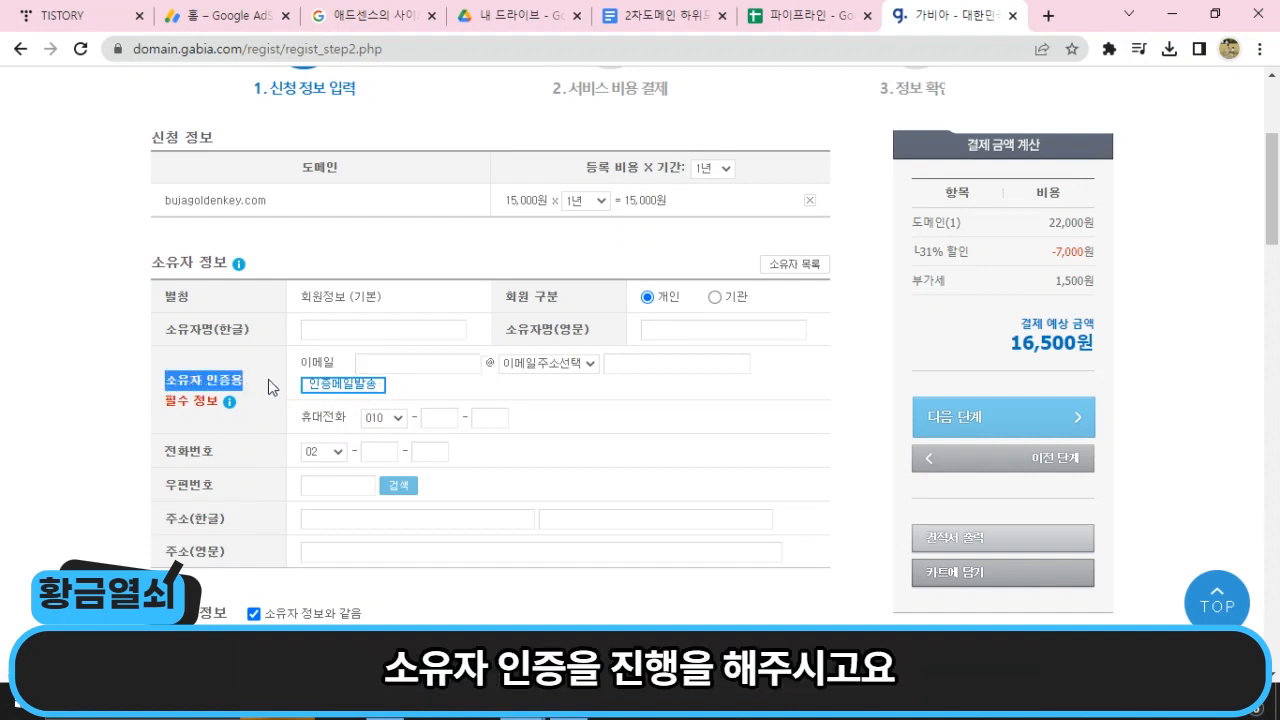
left_click(444, 417)
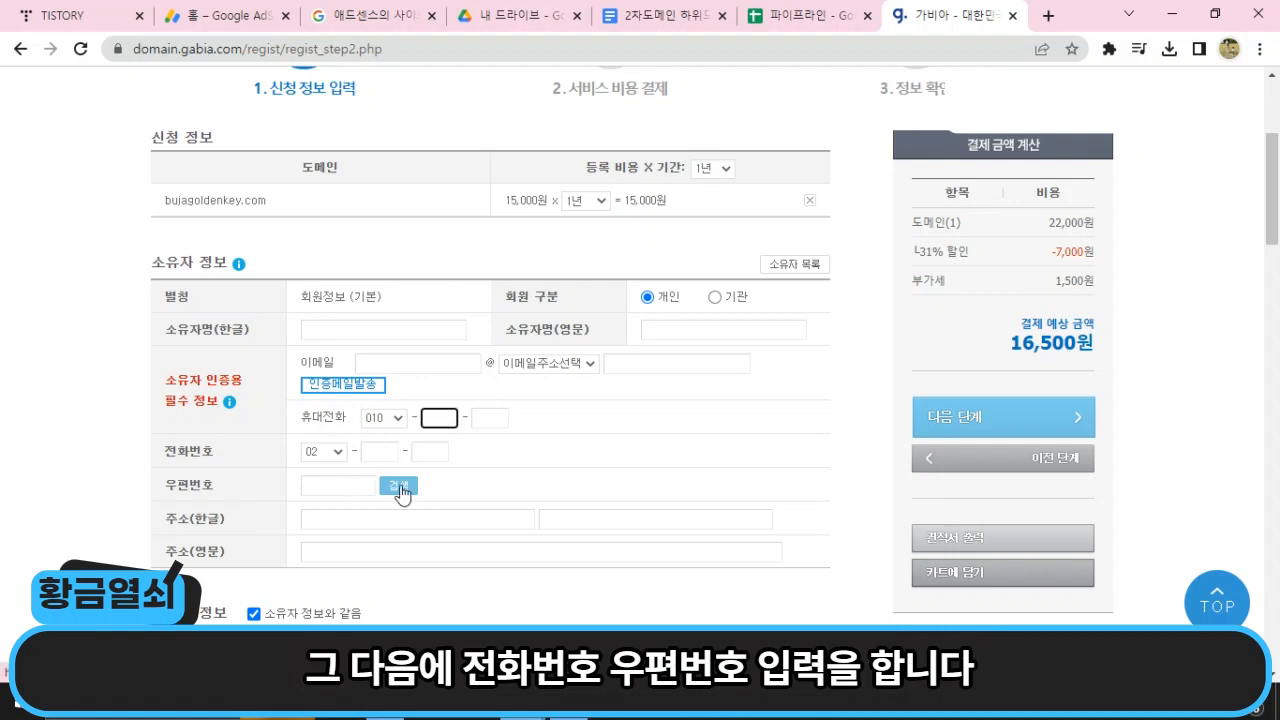
Keep the Gabia name server option and agree to all terms of the domain registration.
scroll(591, 454, "down", 4)
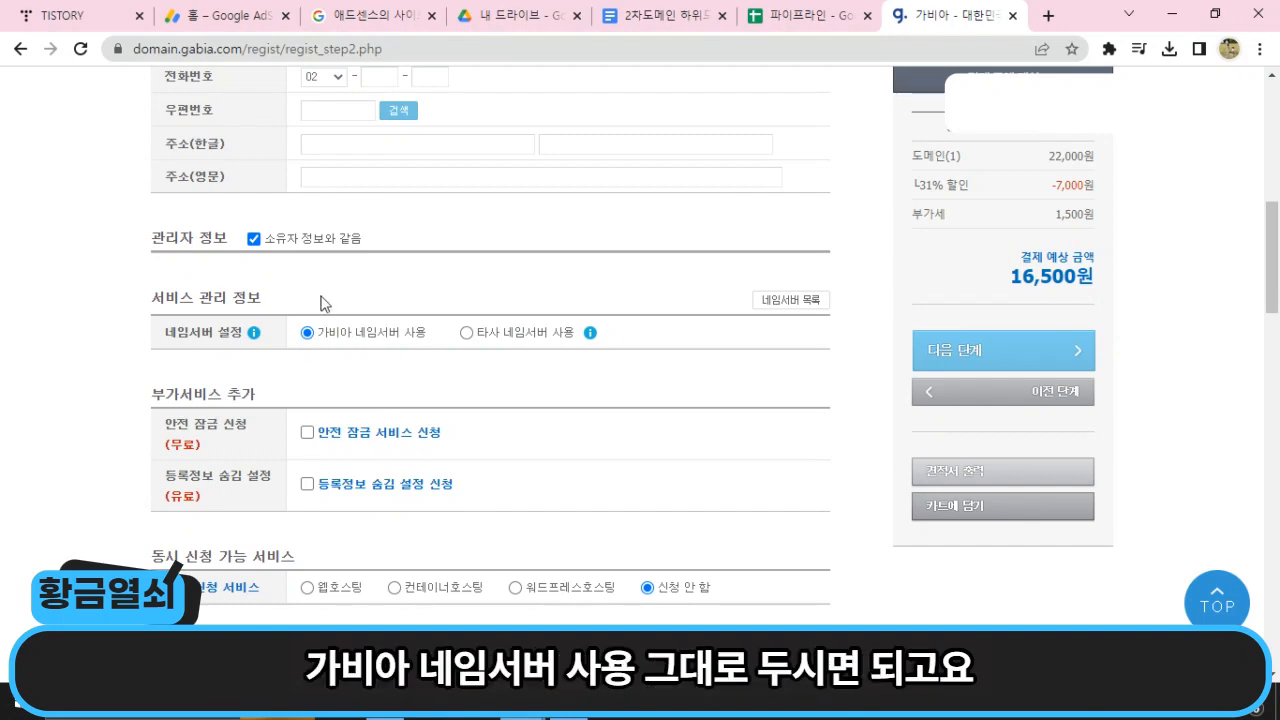
scroll(555, 355, "down", 2)
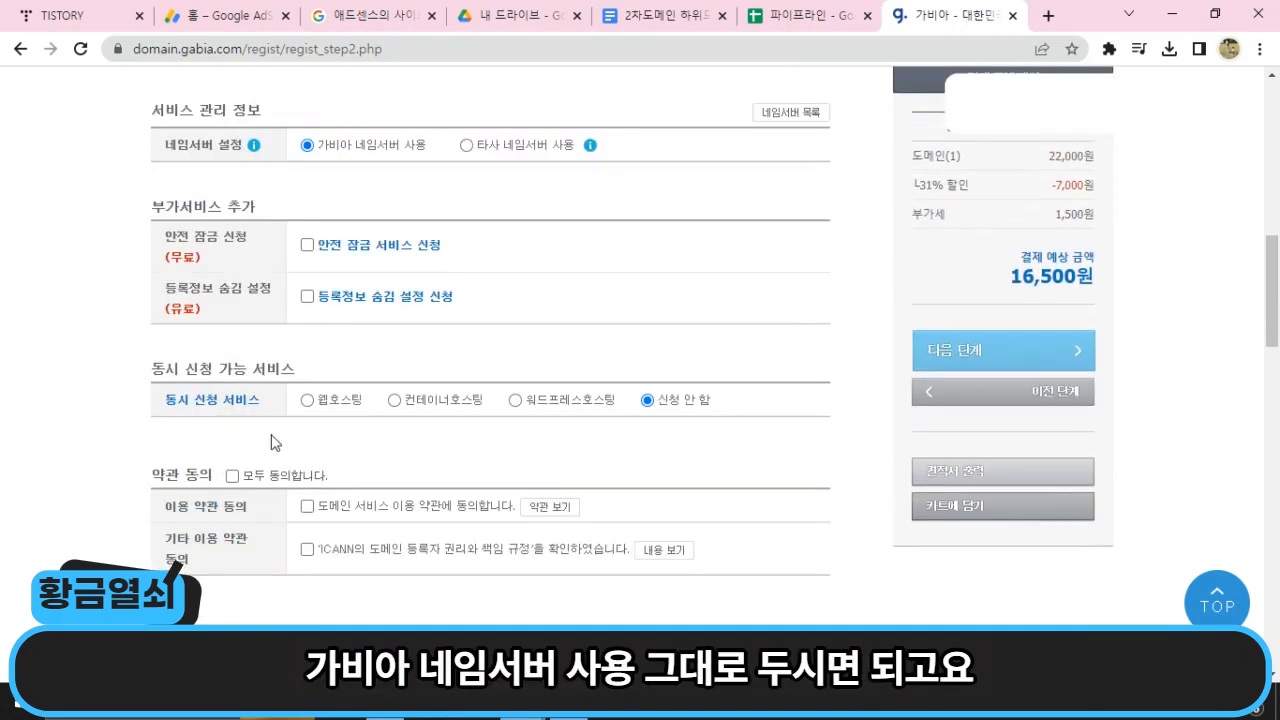
left_click(232, 476)
left_click(212, 478)
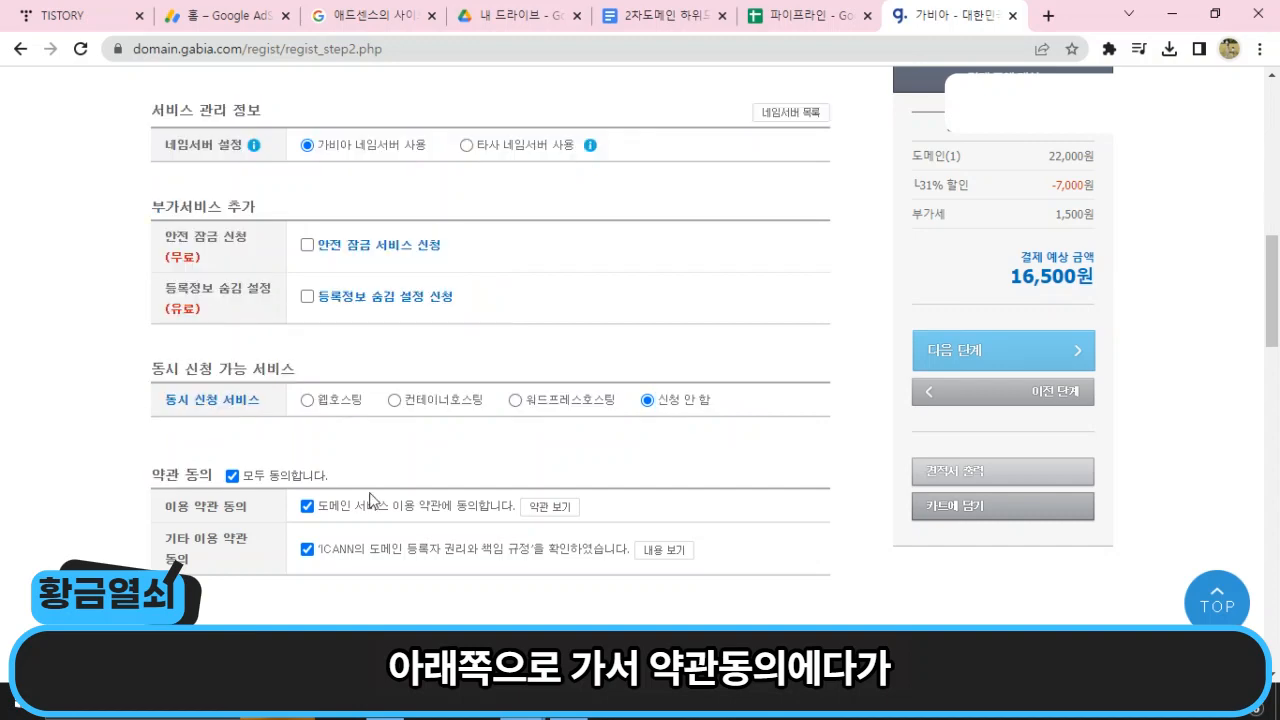
scroll(466, 482, "down", 1)
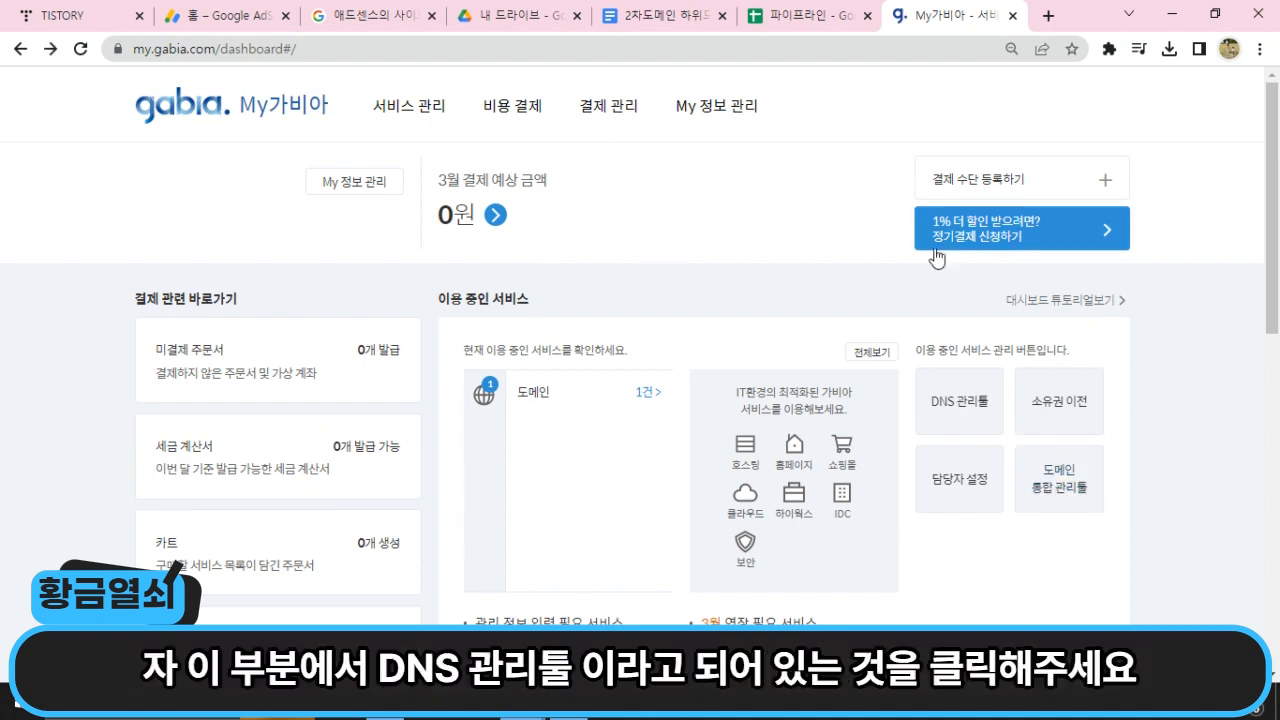
Open the purchased domain's settings in the DNS management tool, and view its 도메인 연결 service options without changing them.
left_click(980, 428)
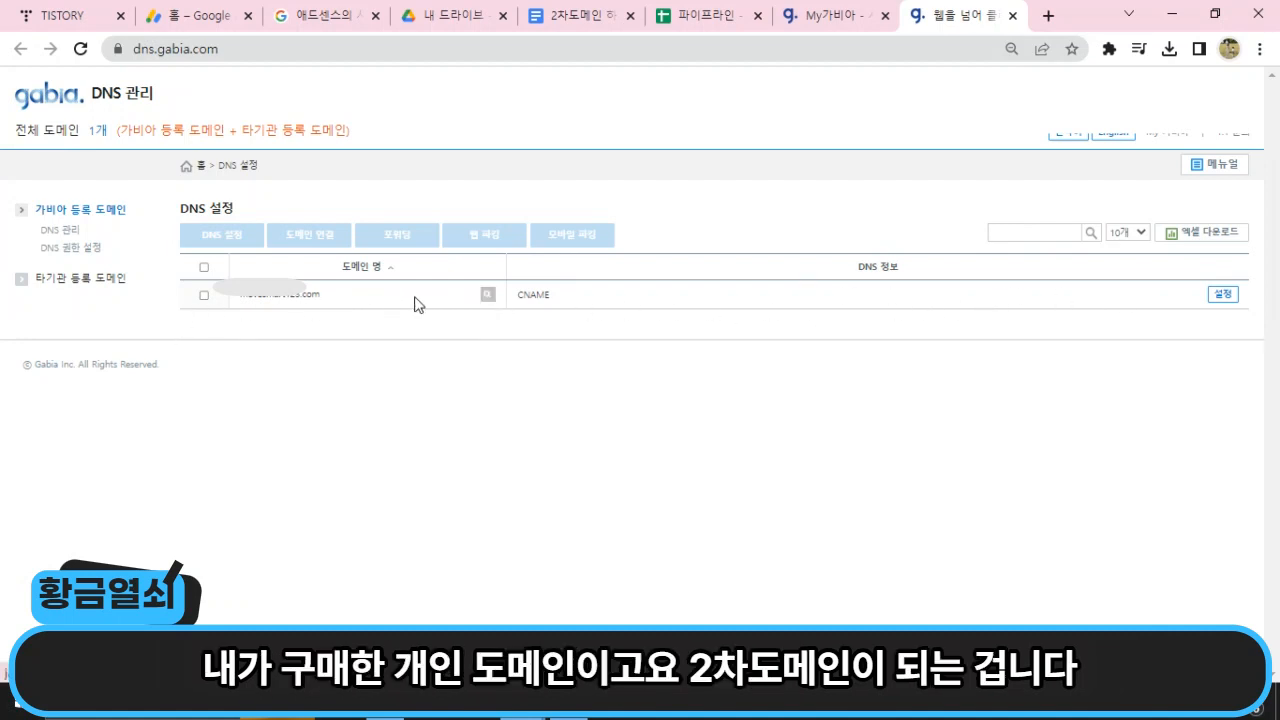
left_click(1224, 295)
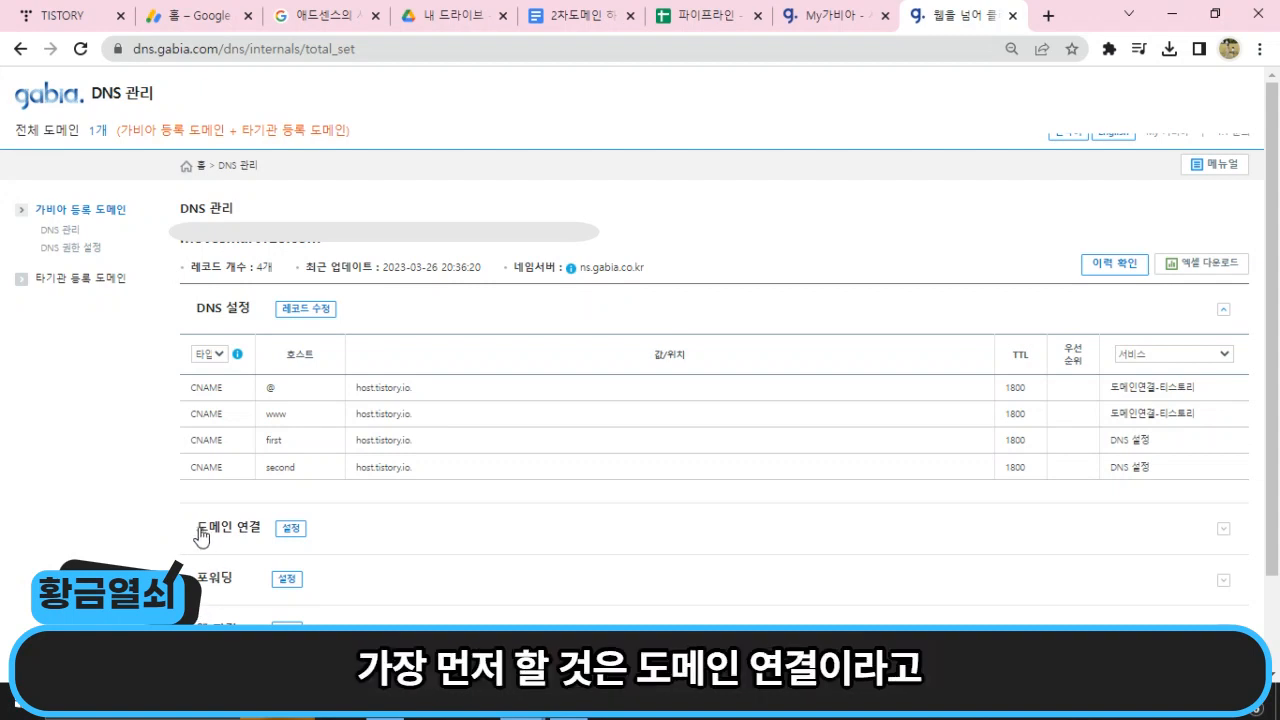
left_click(292, 532)
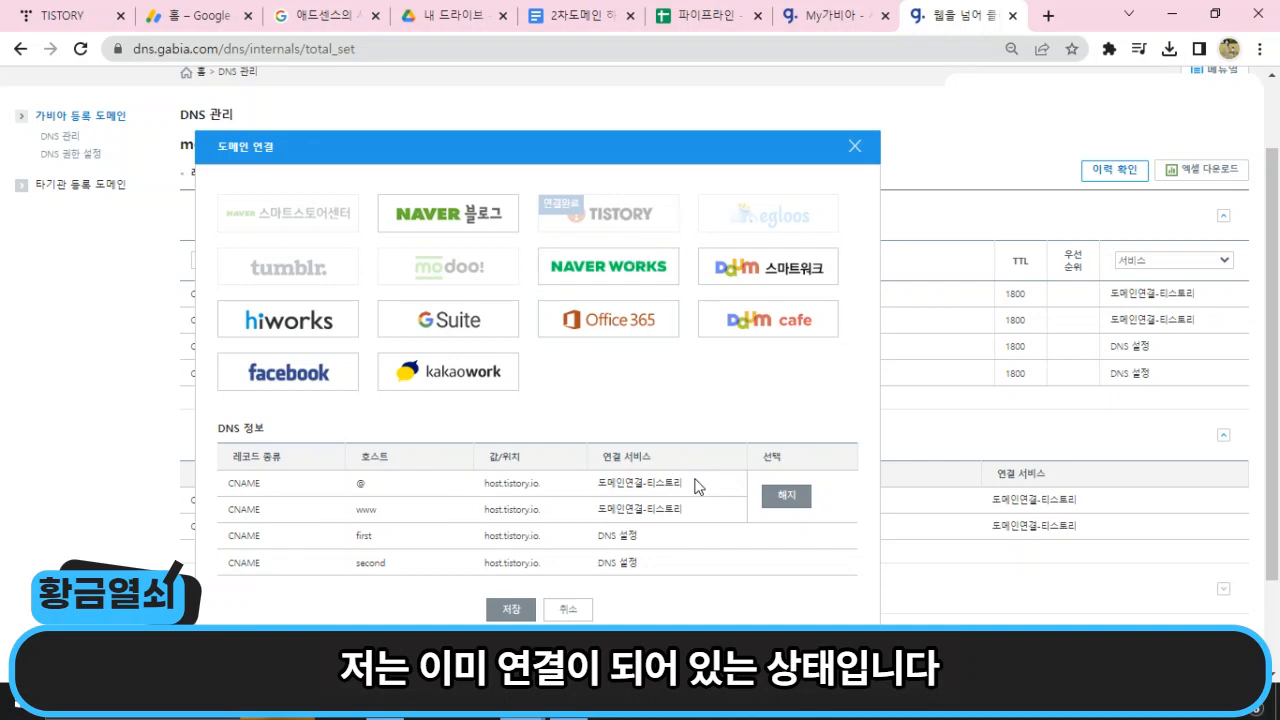
left_click(570, 610)
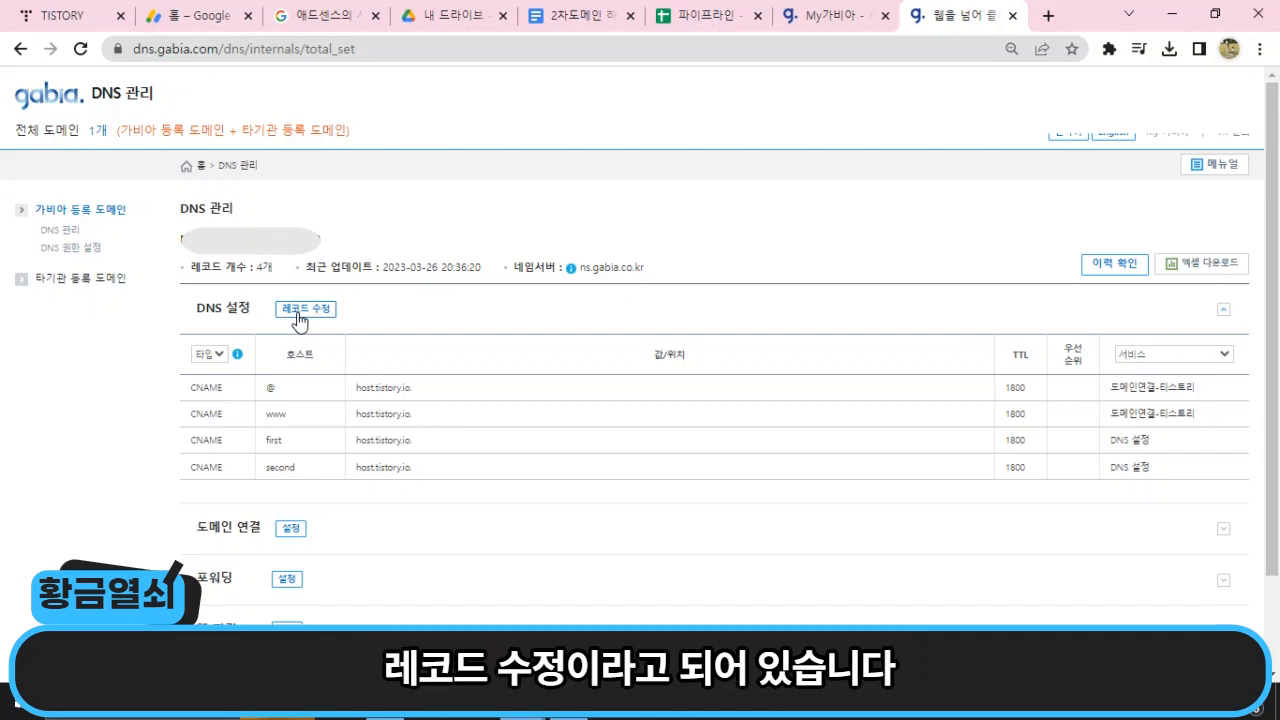
Review the domain's CNAME records in the DNS record editor and close the editor.
left_click(298, 312)
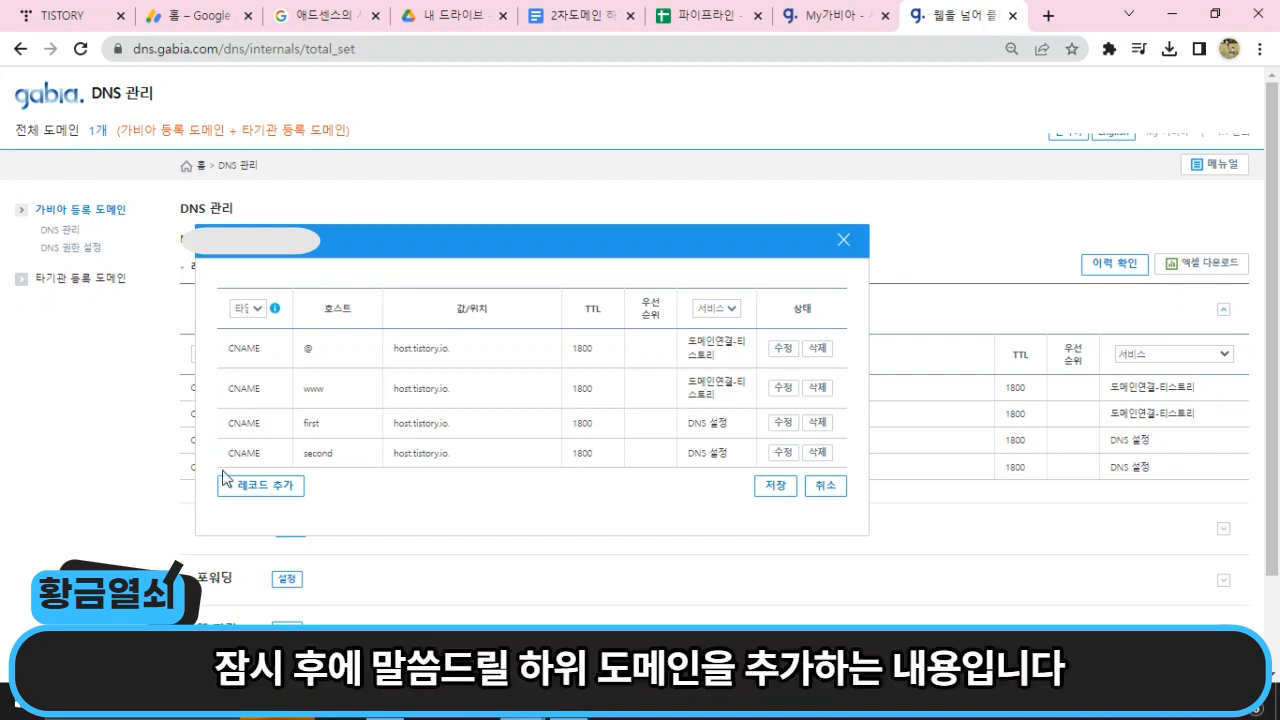
left_click(776, 487)
key("Return")
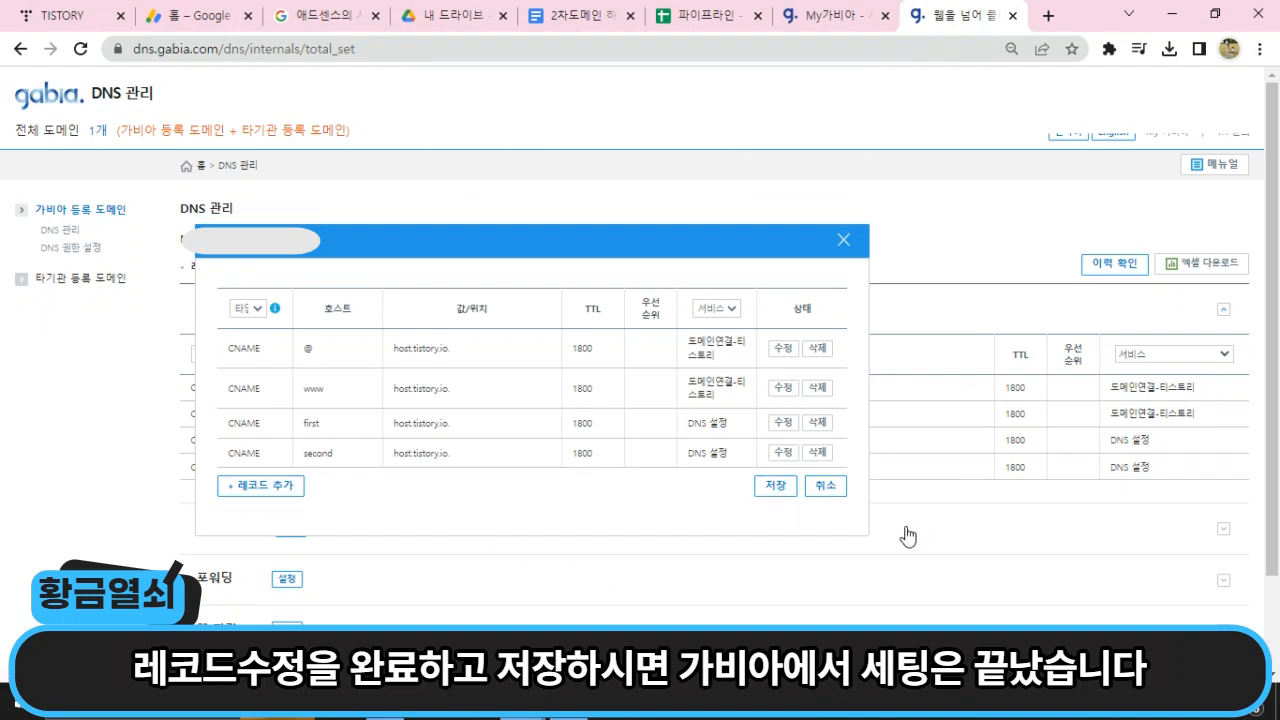
left_click(834, 488)
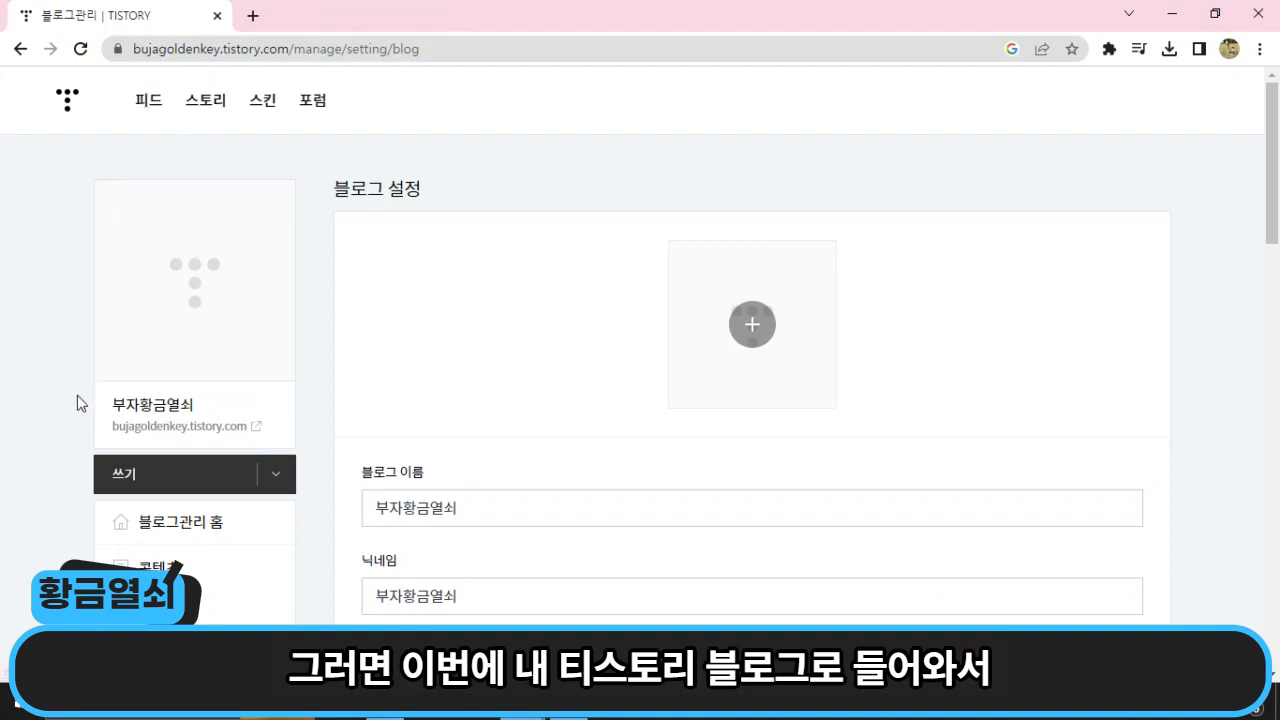
Switch to the Tistory blog's management pages and open the 블로그 settings under 관리.
scroll(74, 400, "down", 1)
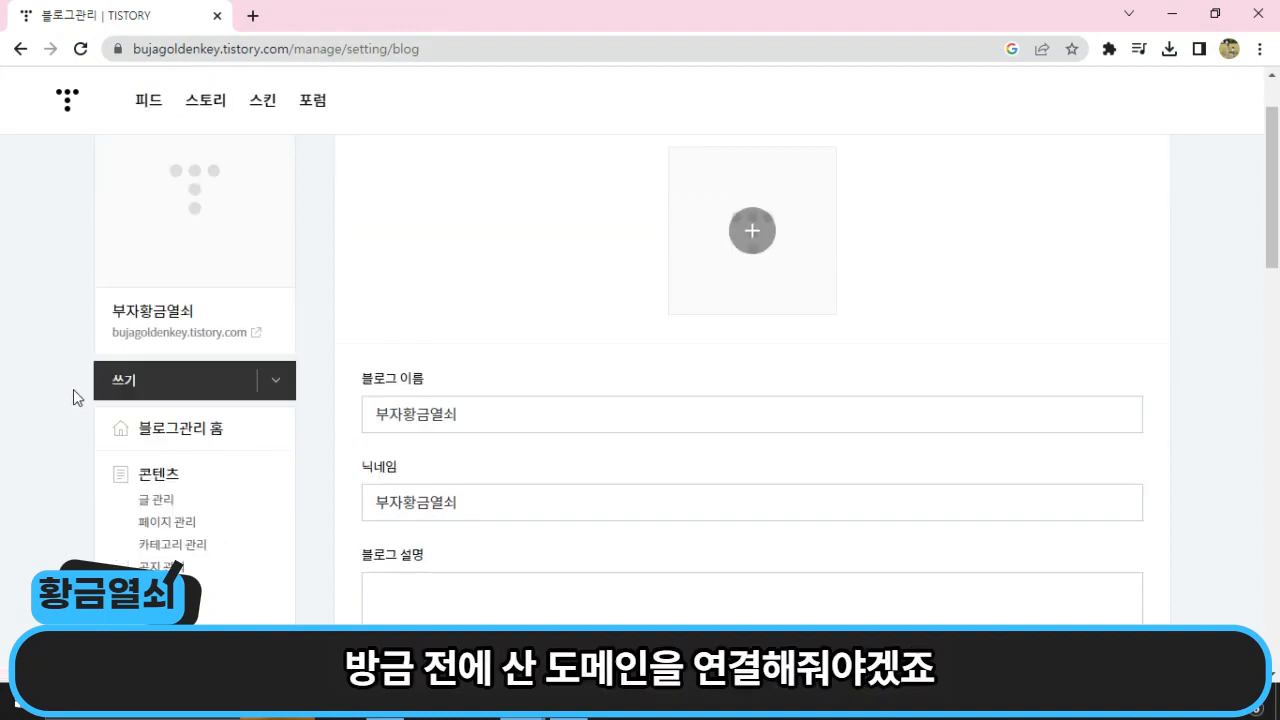
scroll(73, 389, "down", 9)
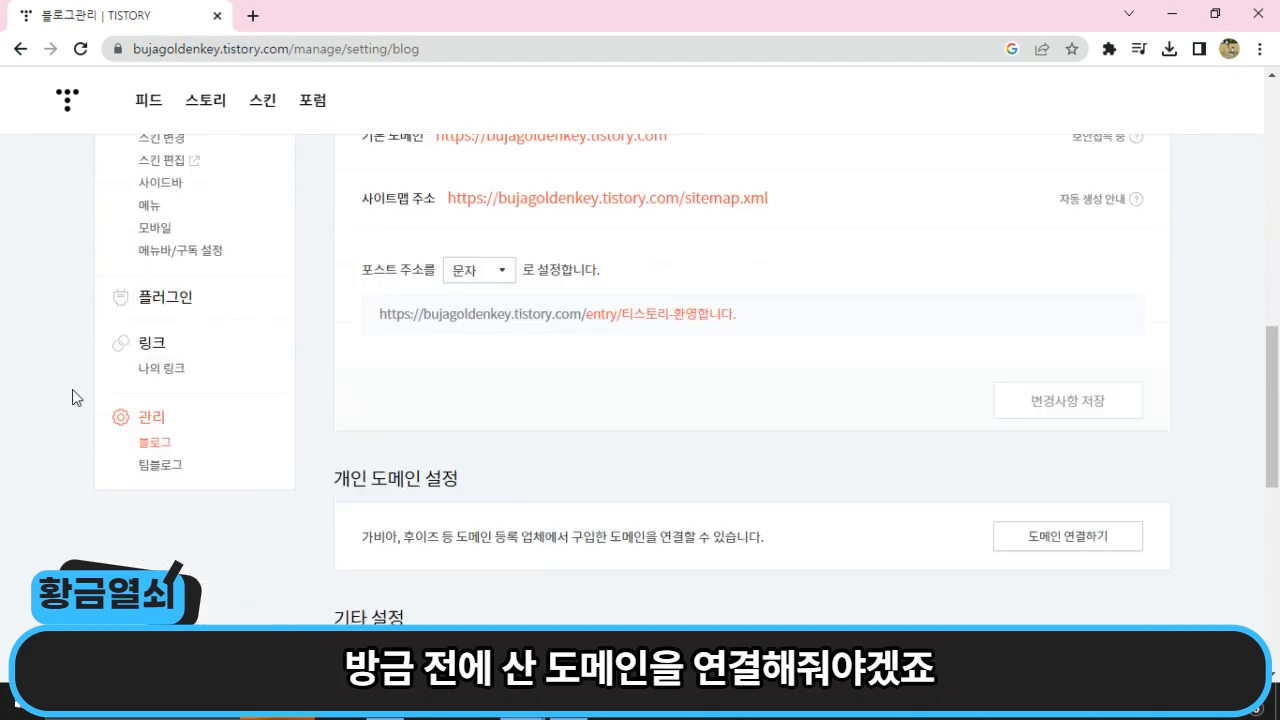
left_click(172, 452)
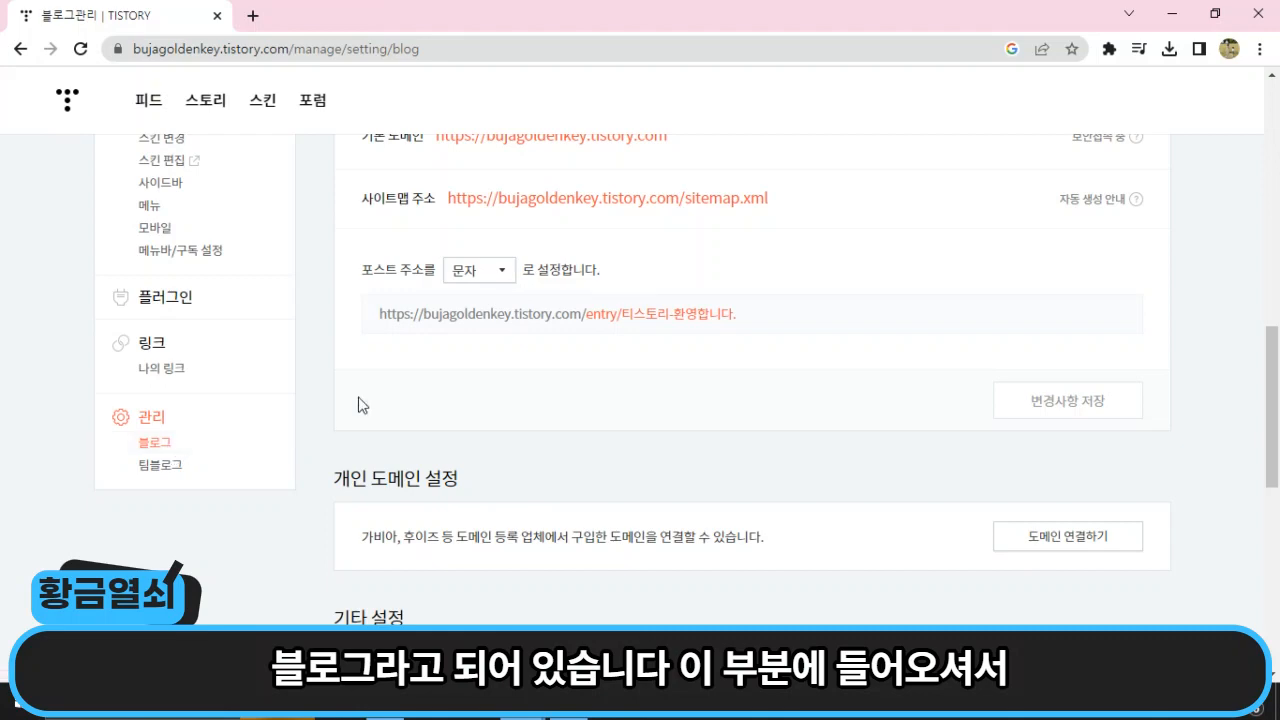
Start connecting a domain in the 개인 도메인 설정 section and enter bujagoldenkey.com as the address.
scroll(703, 480, "down", 8)
scroll(706, 482, "down", 6)
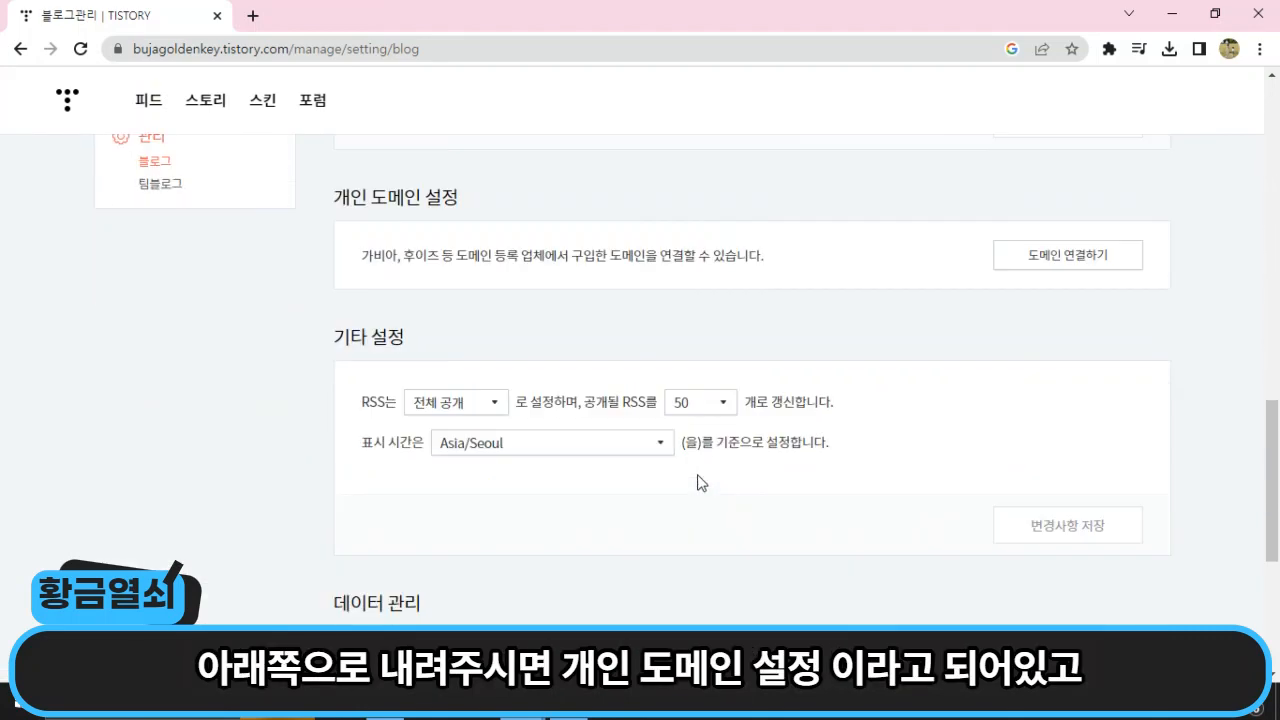
scroll(697, 480, "up", 1)
left_click_drag(334, 291, 440, 291)
left_click(463, 290)
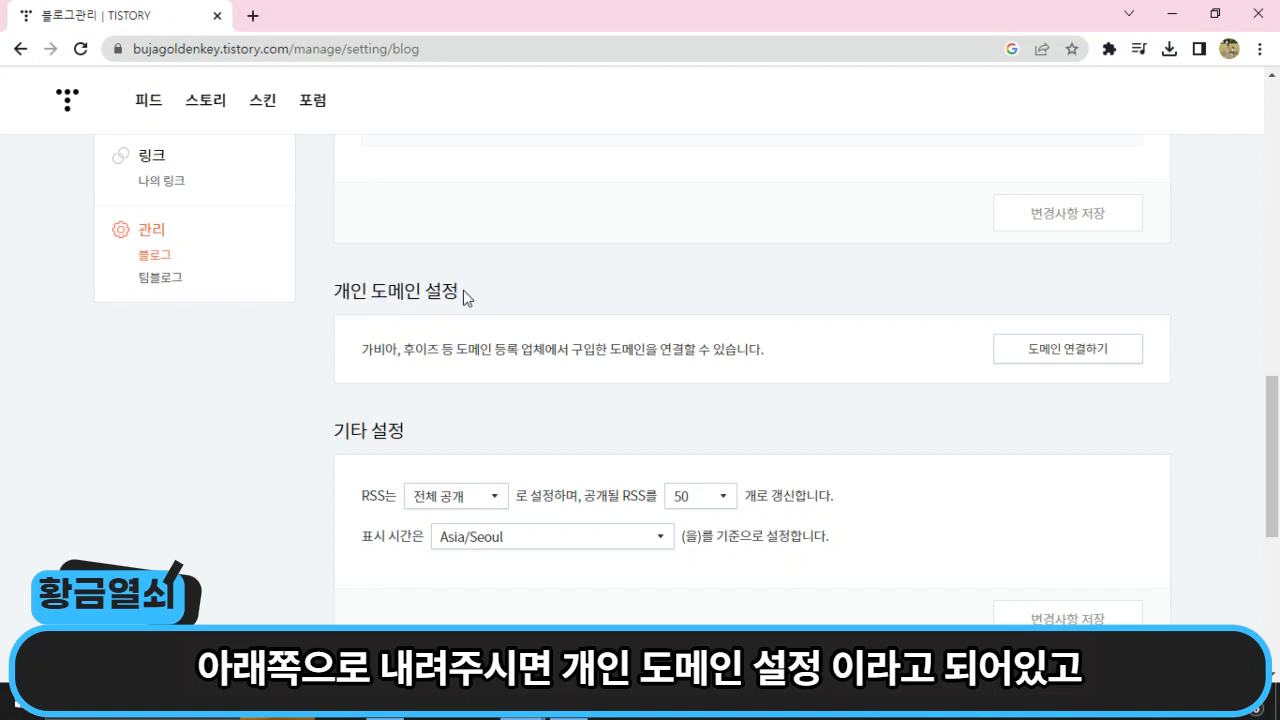
left_click_drag(362, 349, 766, 354)
left_click(800, 370)
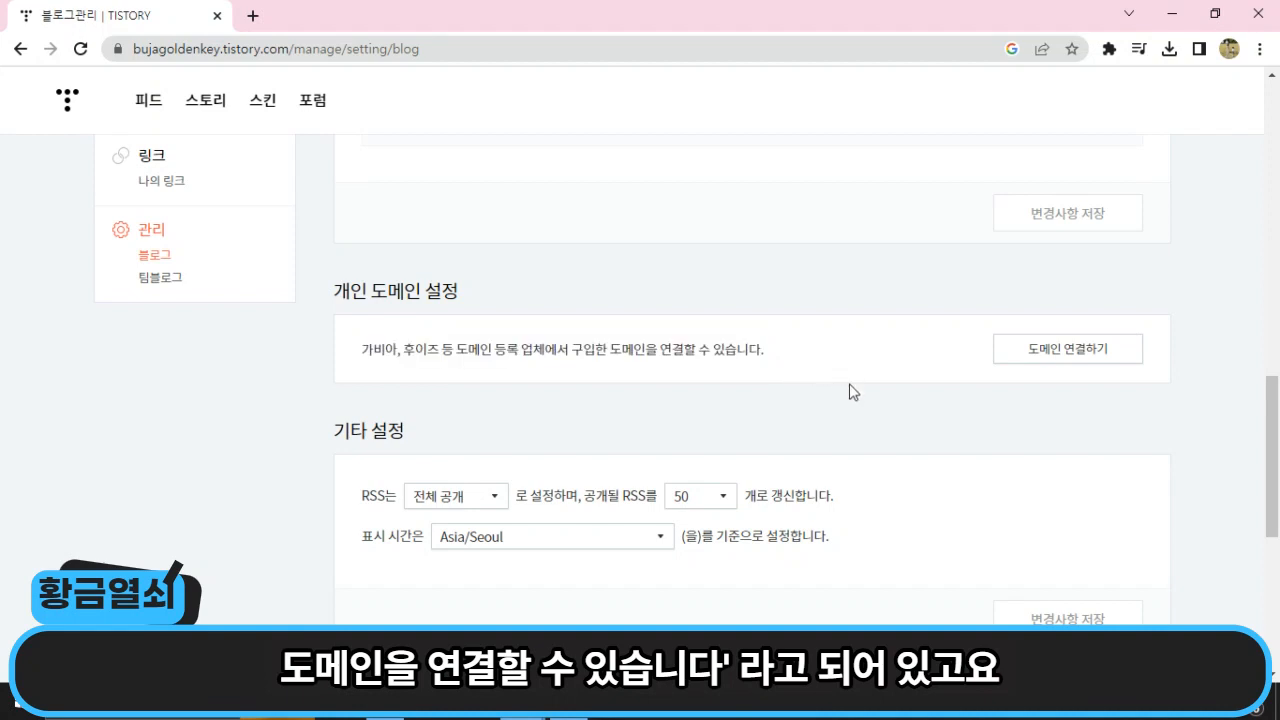
left_click(1058, 357)
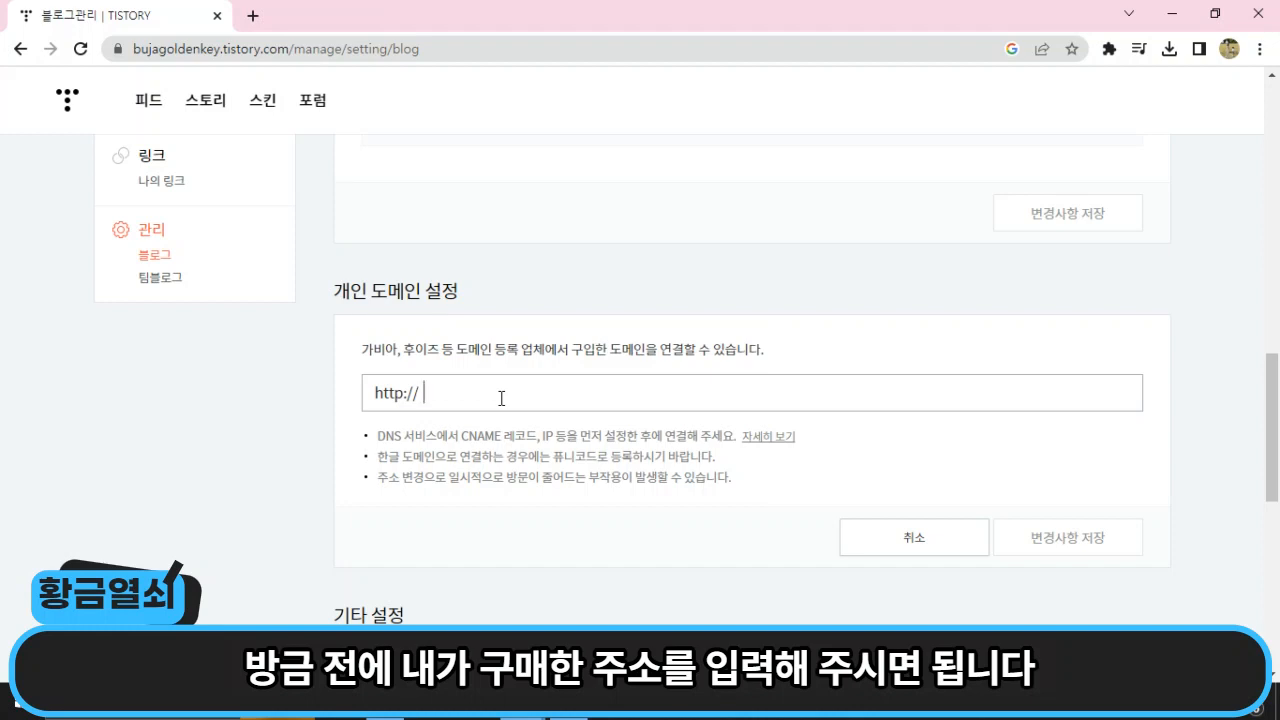
type("bujagoldenkey.com")
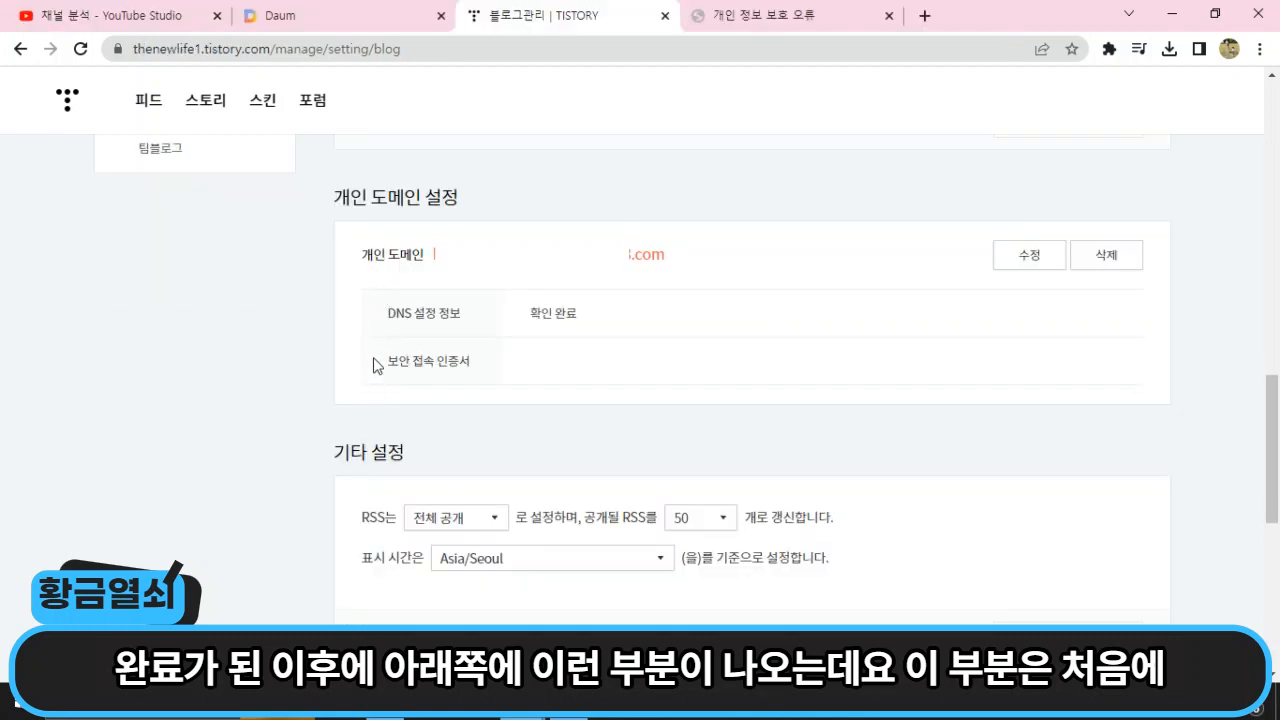
Check the 보안 접속 인증서 entry of the personal domain connected to the Tistory blog.
left_click_drag(388, 361, 465, 360)
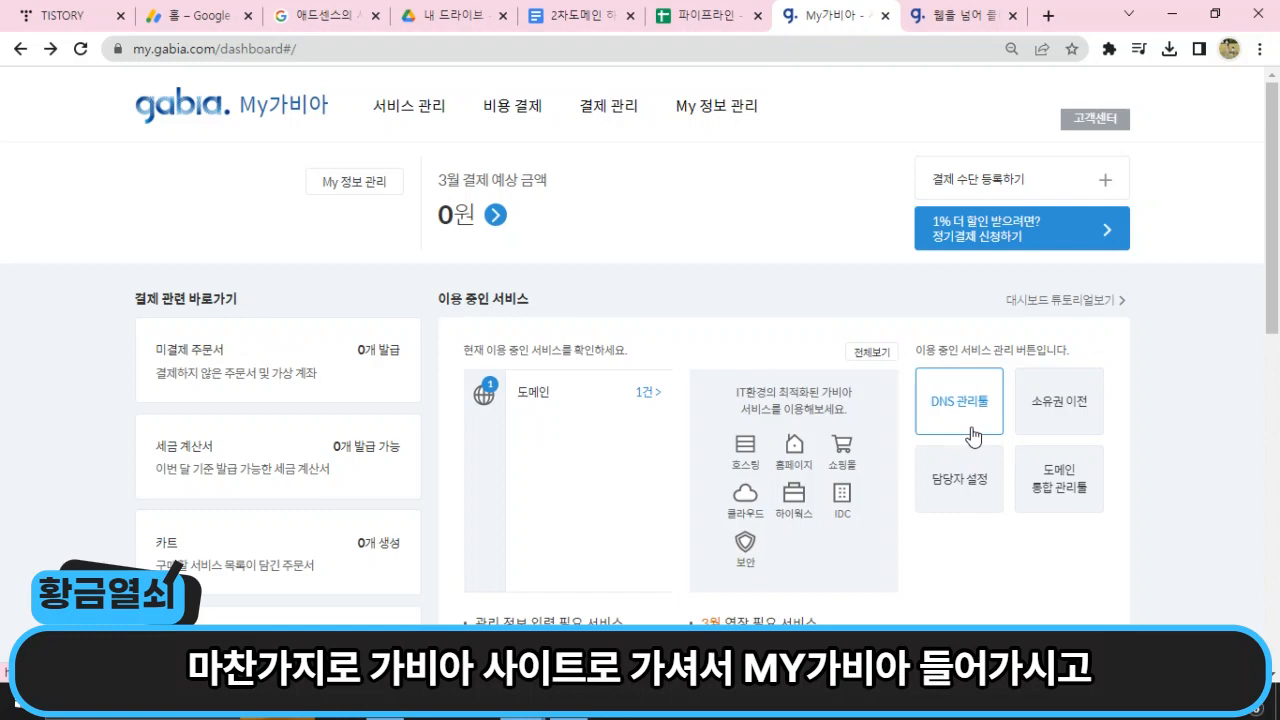
Open the DNS 설정 page of the registered .com domain through the DNS 관리툴 and review its existing CNAME records.
left_click(969, 426)
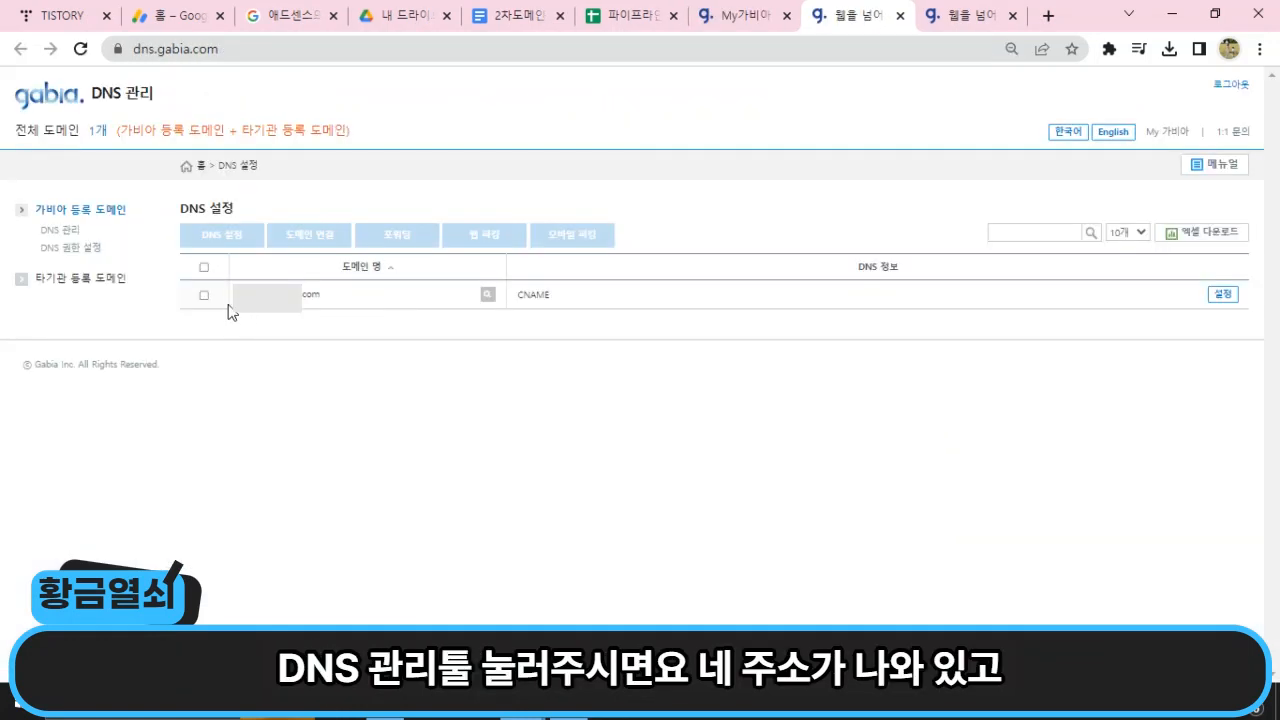
left_click(205, 297)
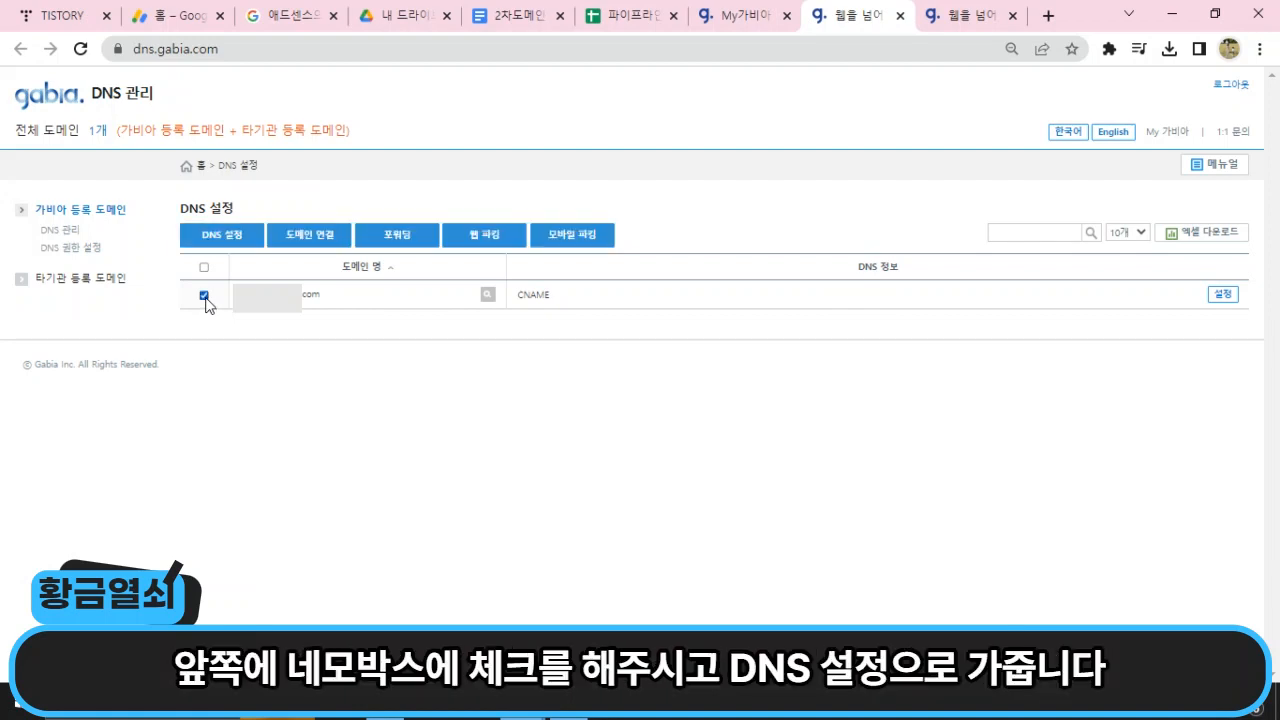
left_click(209, 241)
left_click_drag(181, 345, 1241, 391)
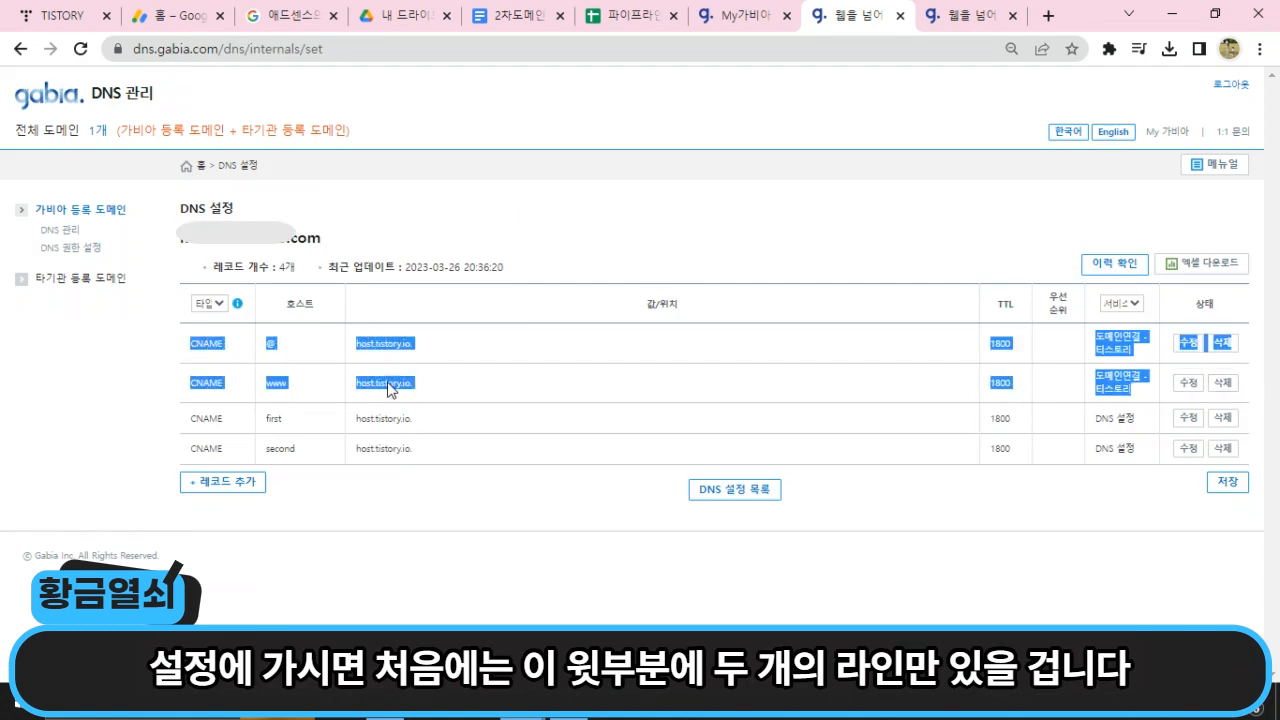
left_click(136, 424)
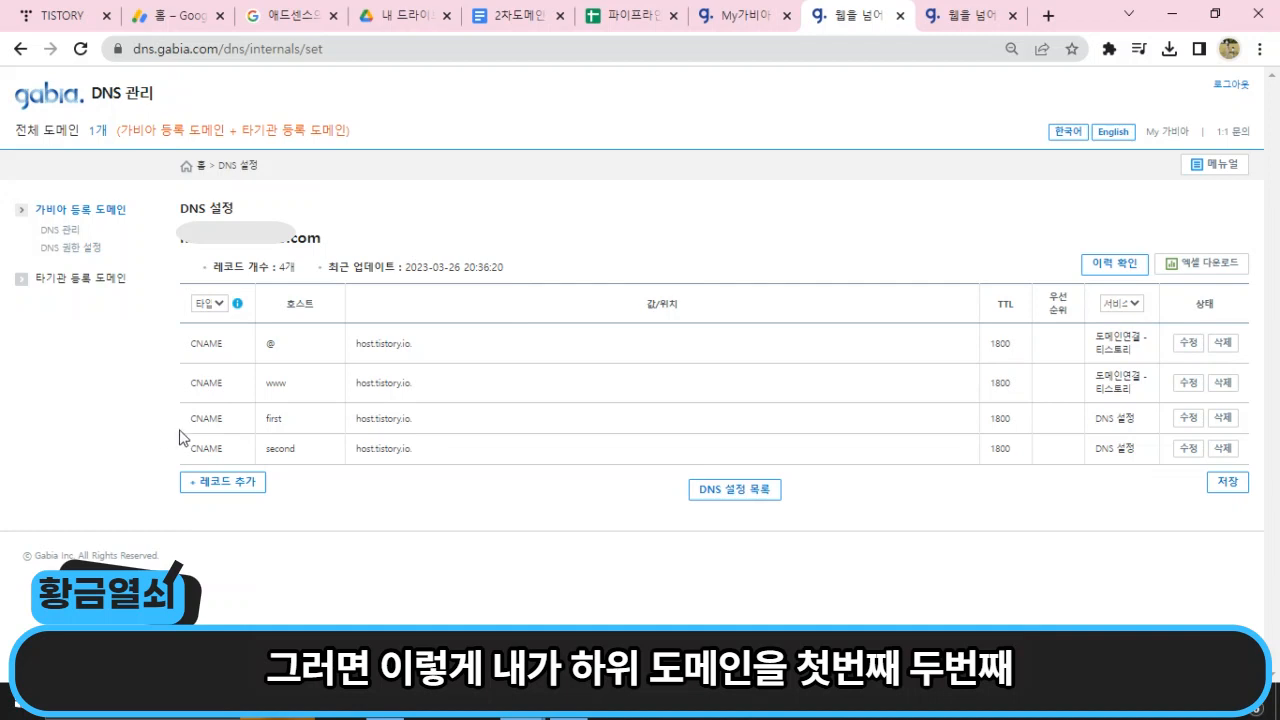
left_click_drag(267, 420, 300, 453)
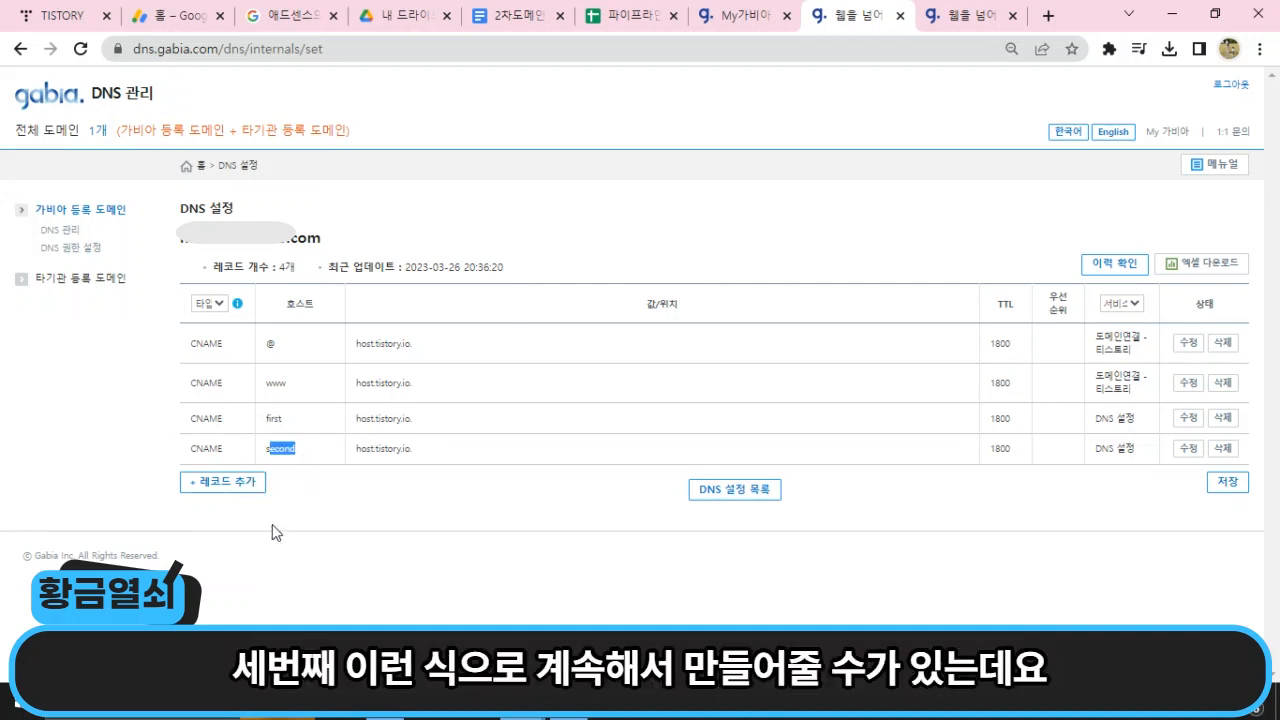
Add a DNS record of type CNAME with the host name third.
left_click(236, 484)
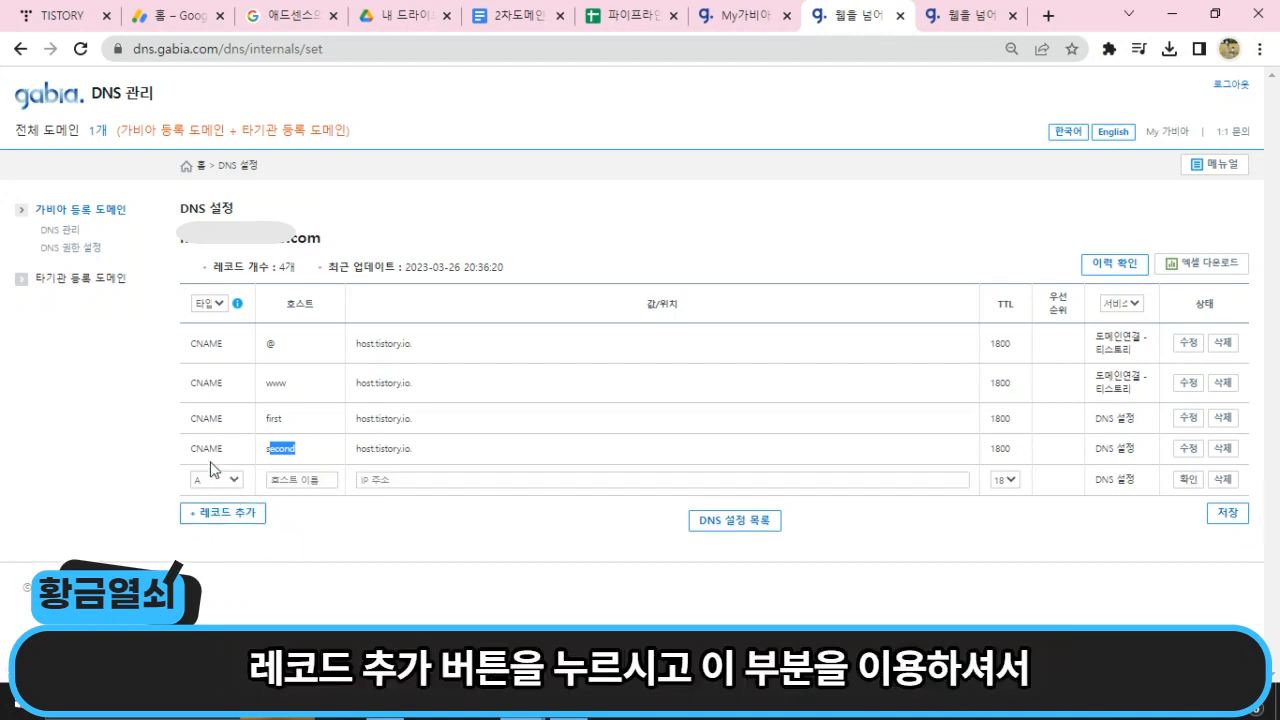
left_click(214, 479)
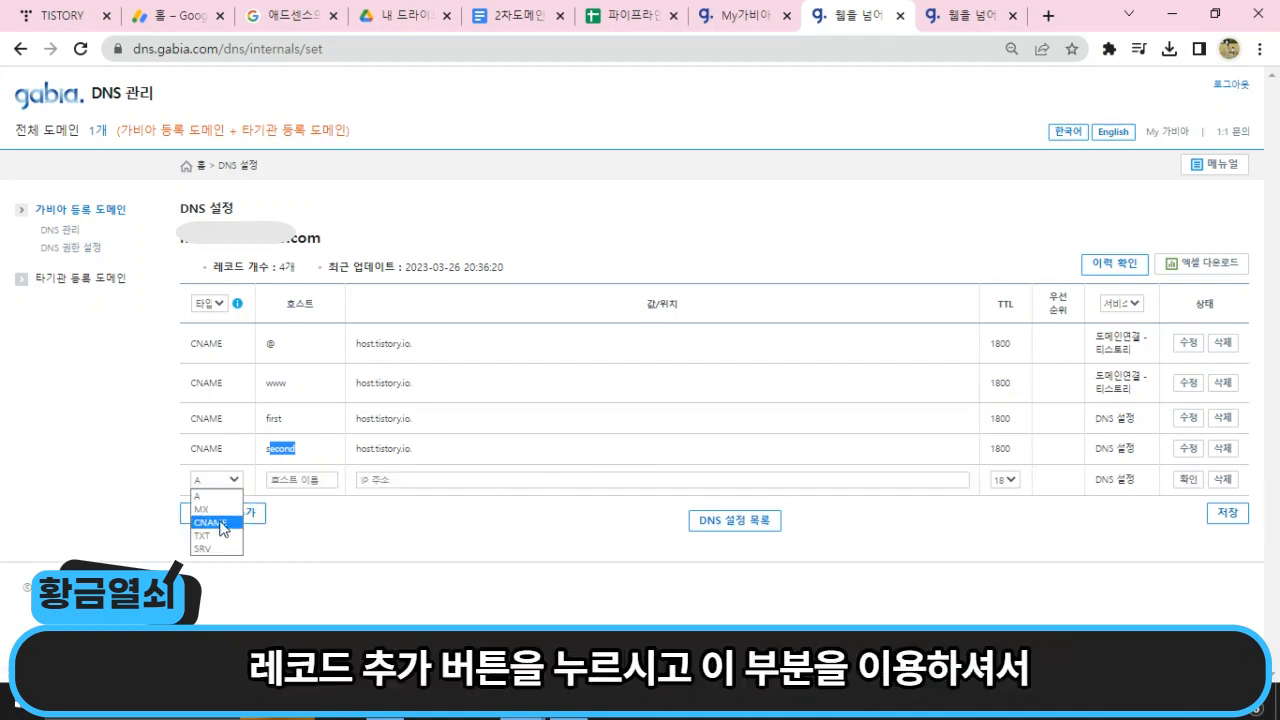
left_click(218, 523)
left_click(301, 481)
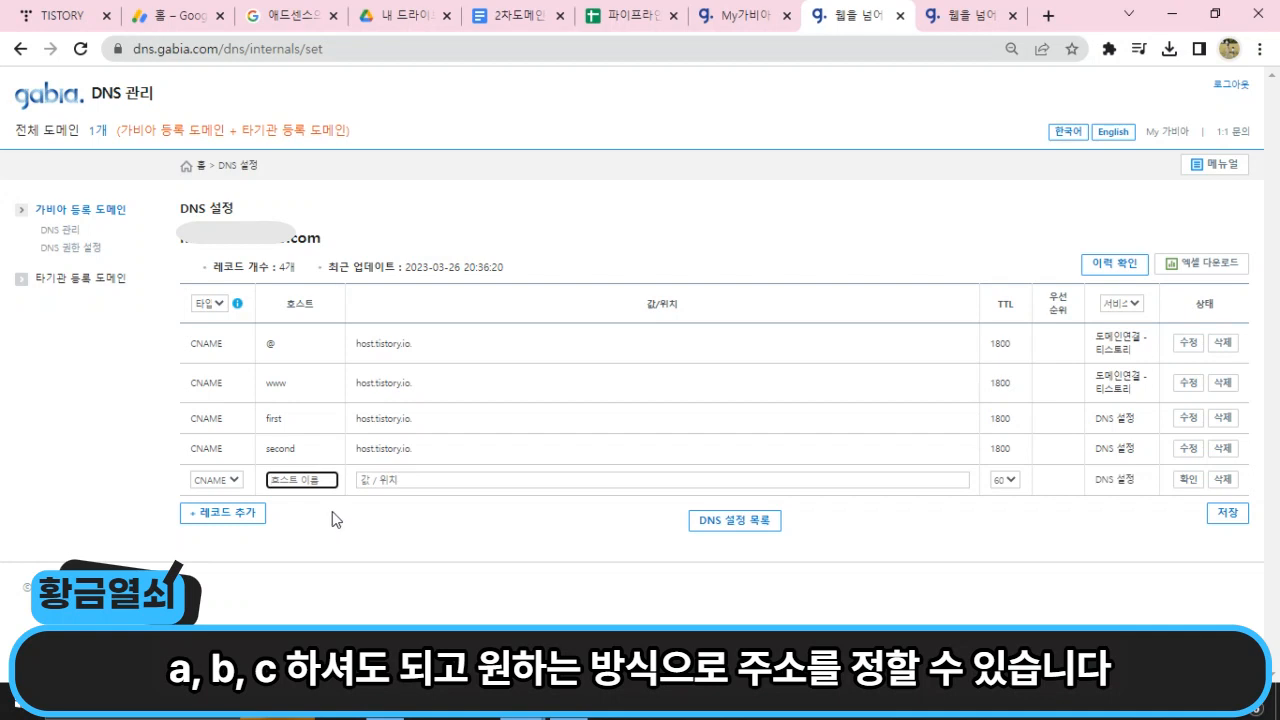
type("third")
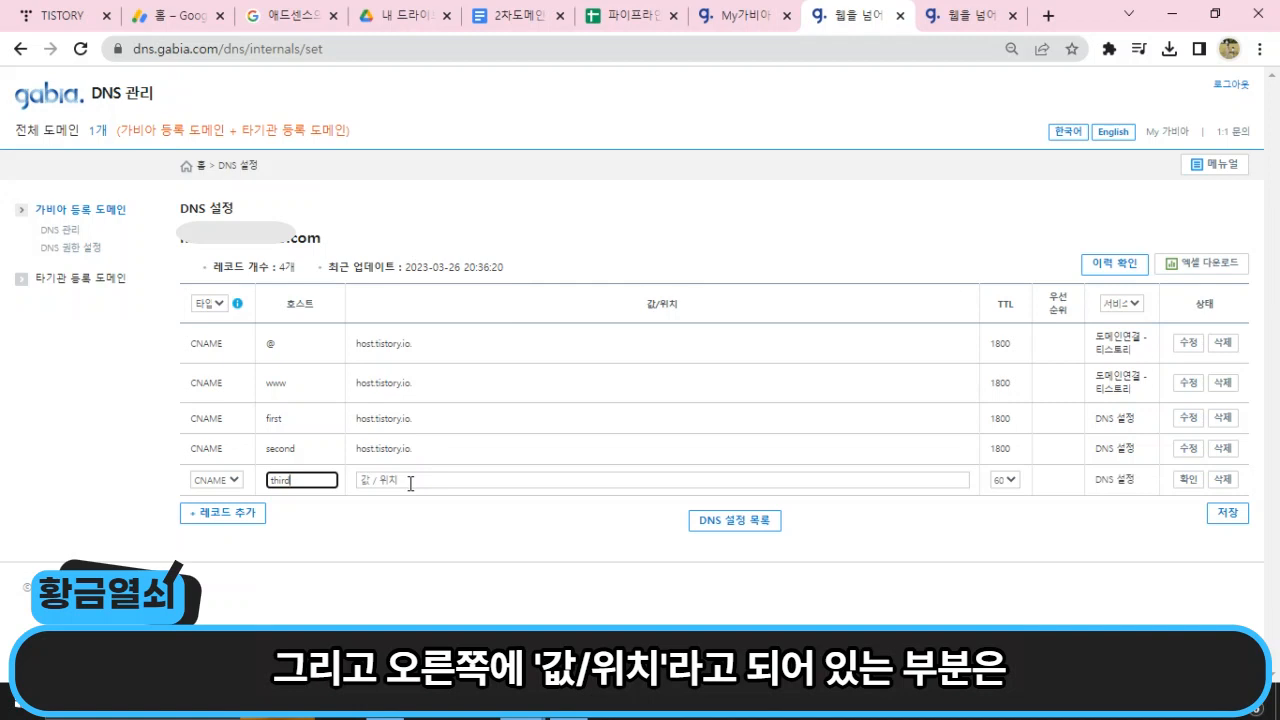
Copy the value host.tistory.io. from the second record into the 값/위치 field of the new third record.
left_click_drag(418, 449, 356, 458)
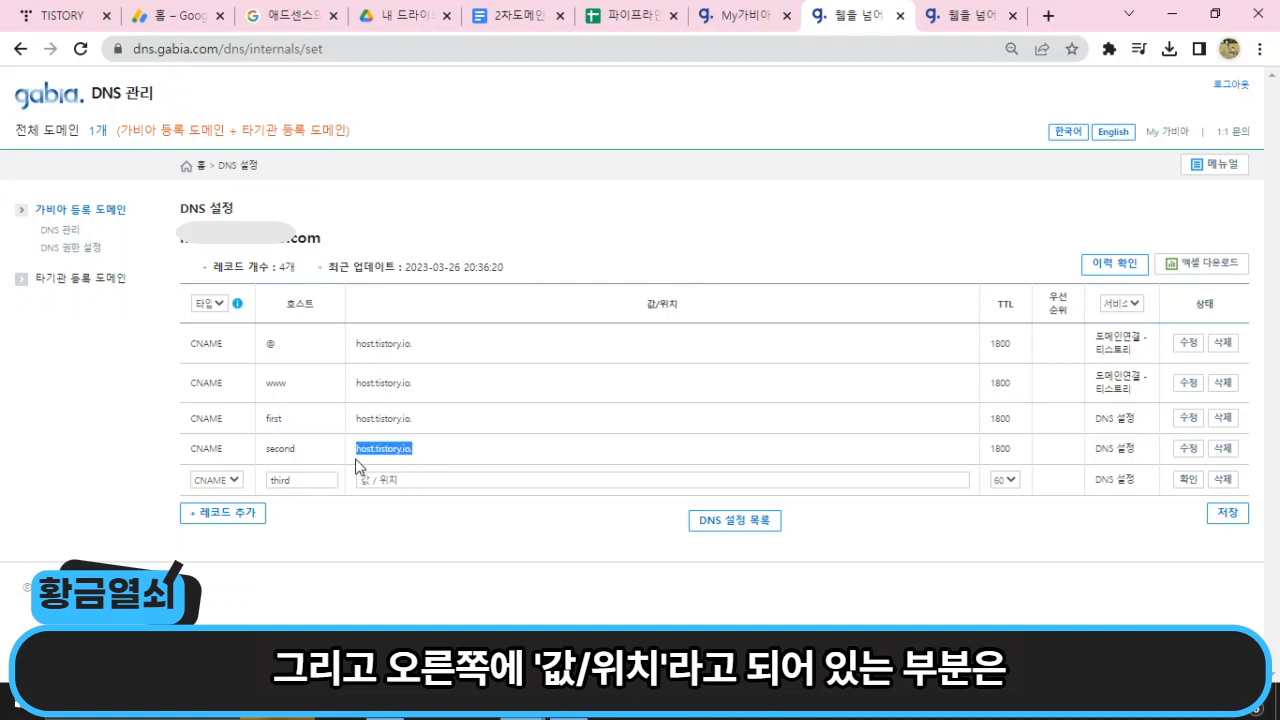
key("ctrl+c")
left_click(398, 478)
key("ctrl+v")
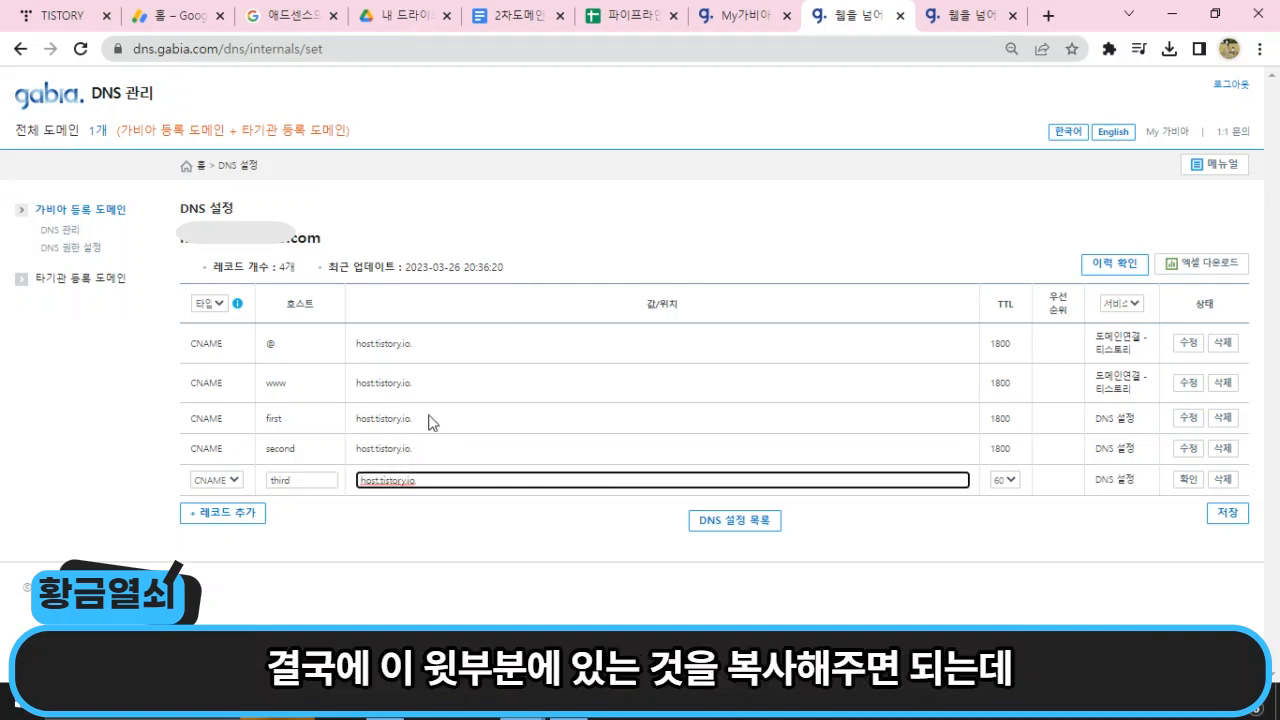
left_click(452, 394)
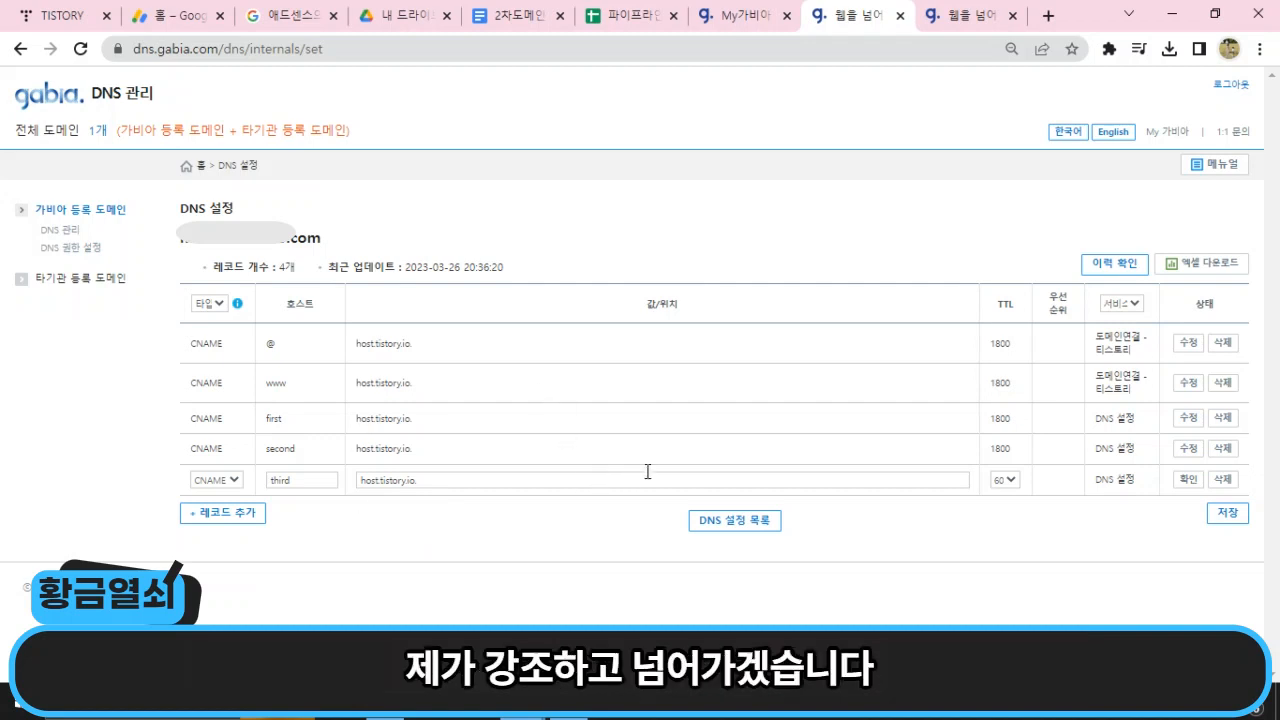
Set the third record's TTL to 1800, confirm the record and save the DNS settings.
left_click(1012, 480)
left_click(1016, 510)
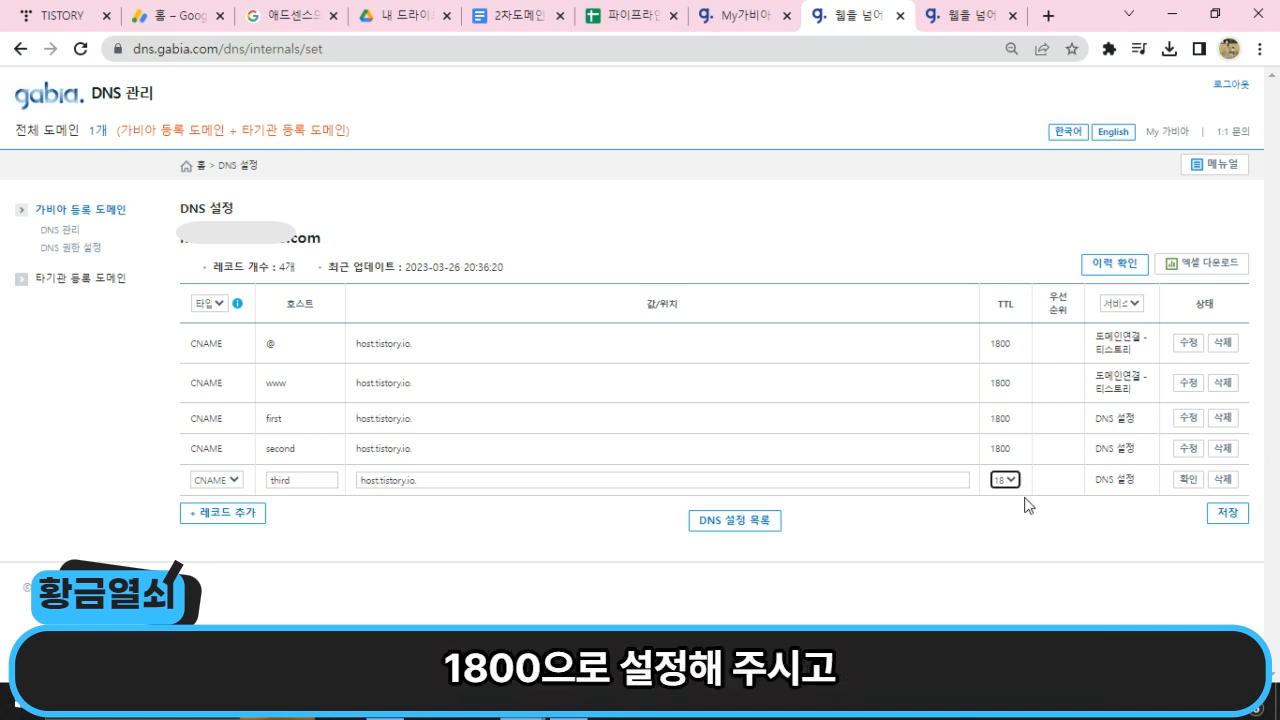
left_click(1187, 481)
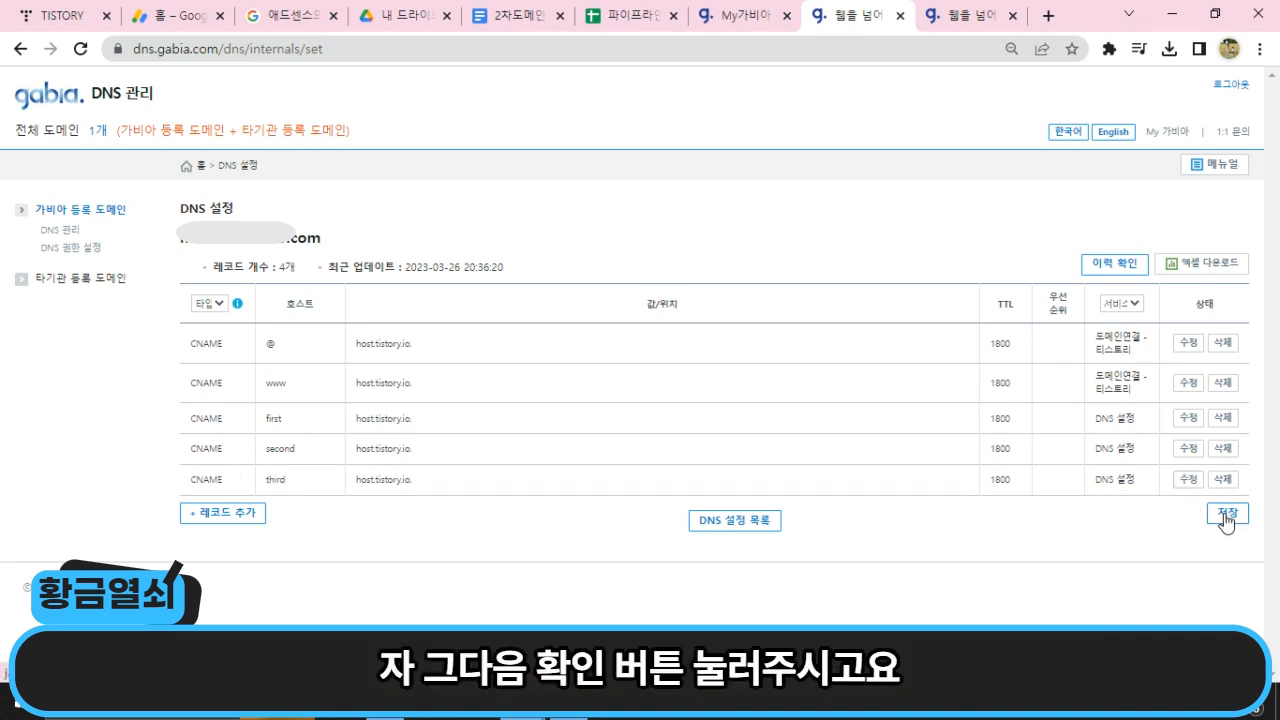
left_click(1224, 514)
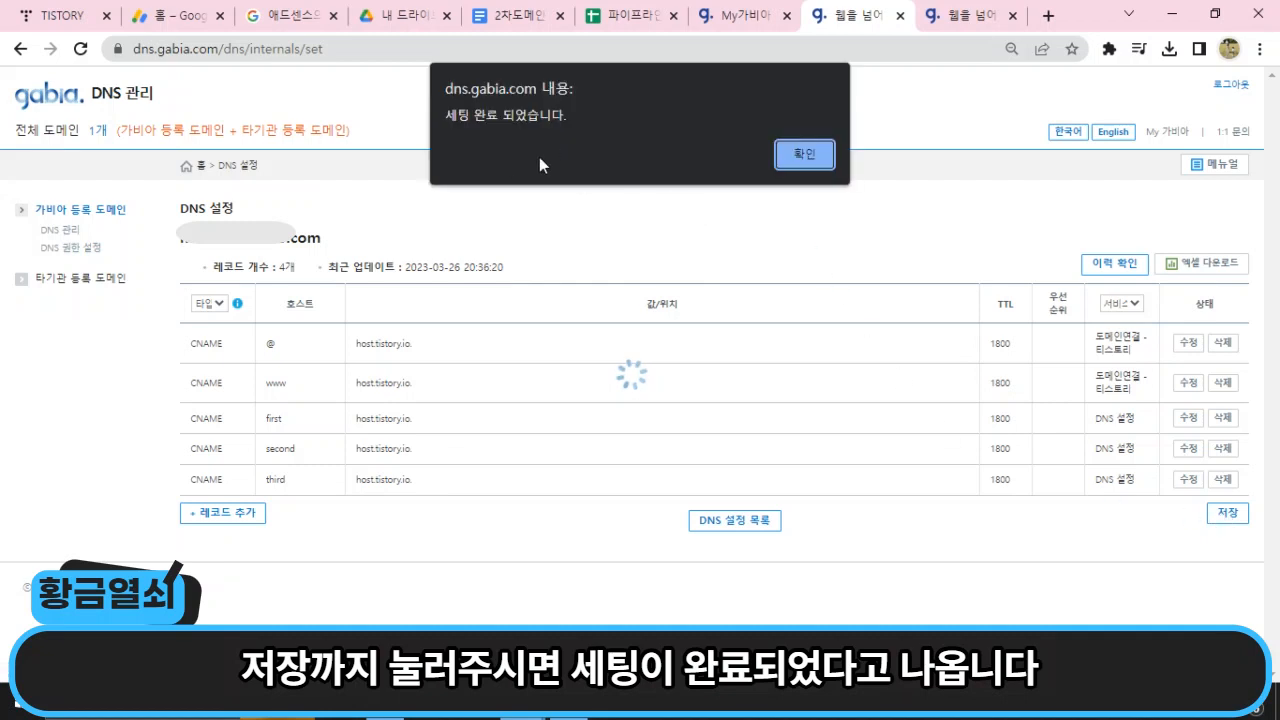
left_click(804, 154)
left_click_drag(185, 484, 431, 487)
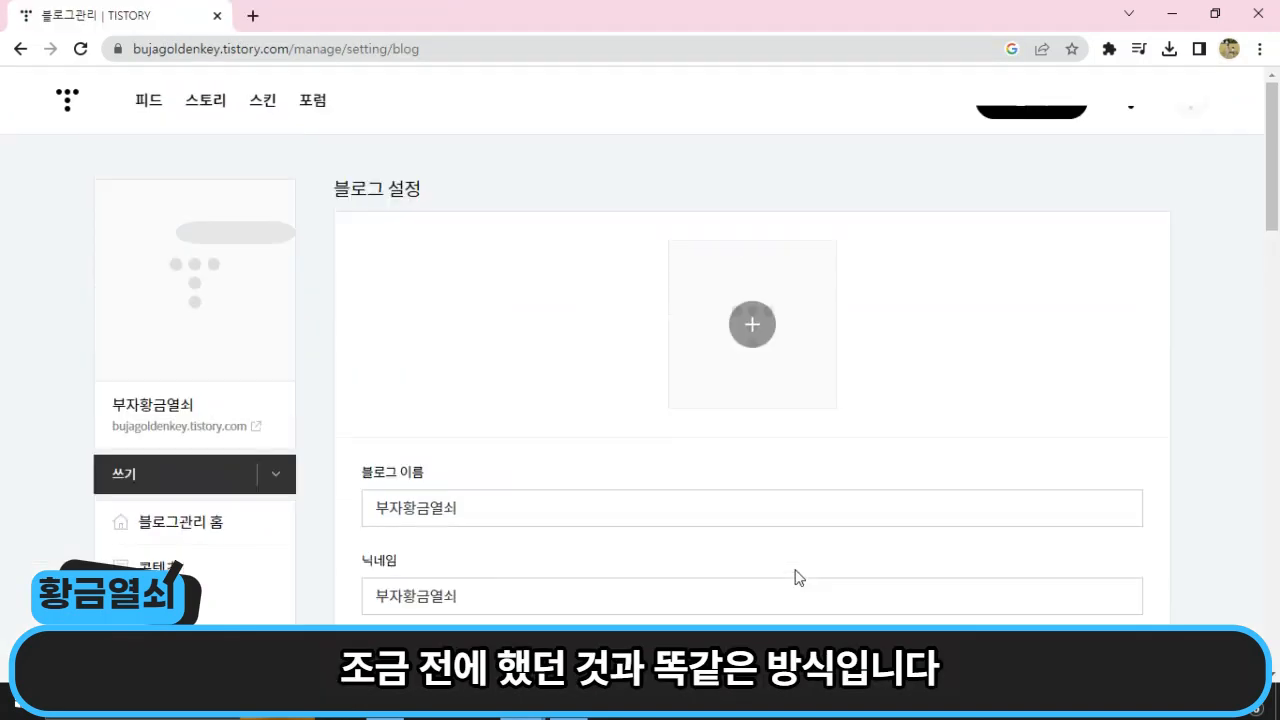
Leave the current Tistory blog's settings and open the 블로그 settings of the second blog, 블루스카이.
left_click(1196, 113)
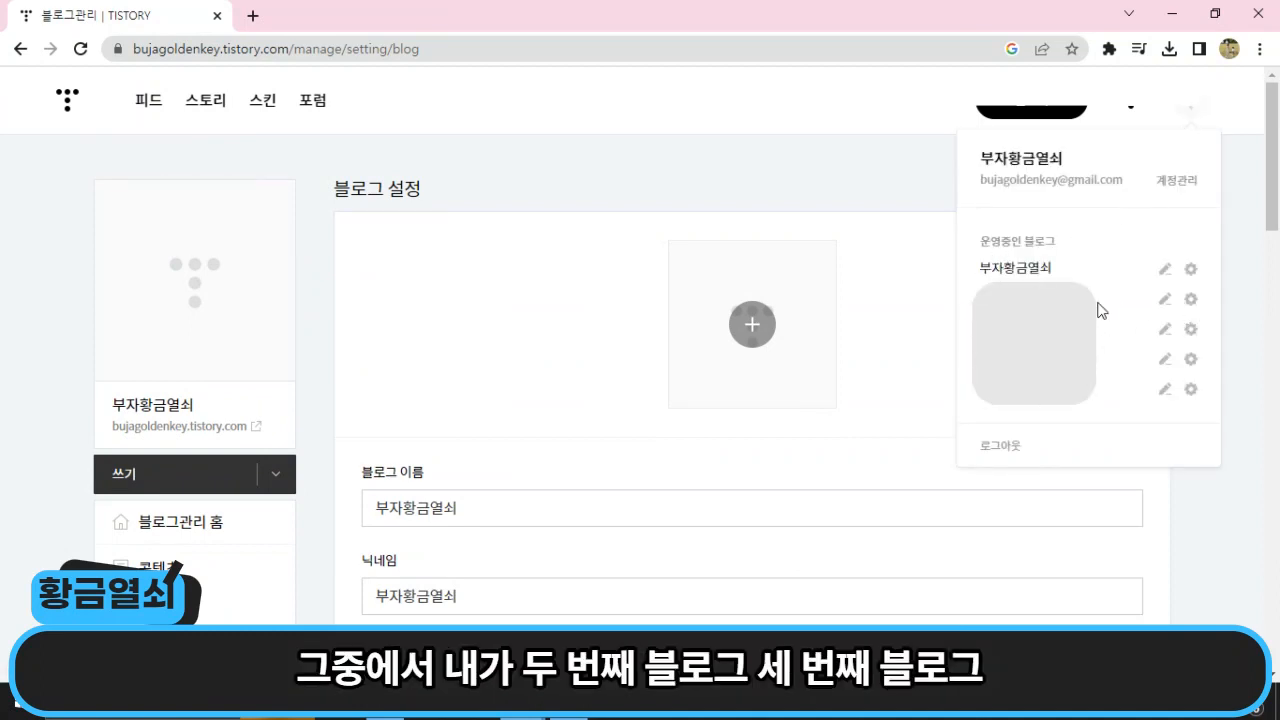
left_click(1191, 302)
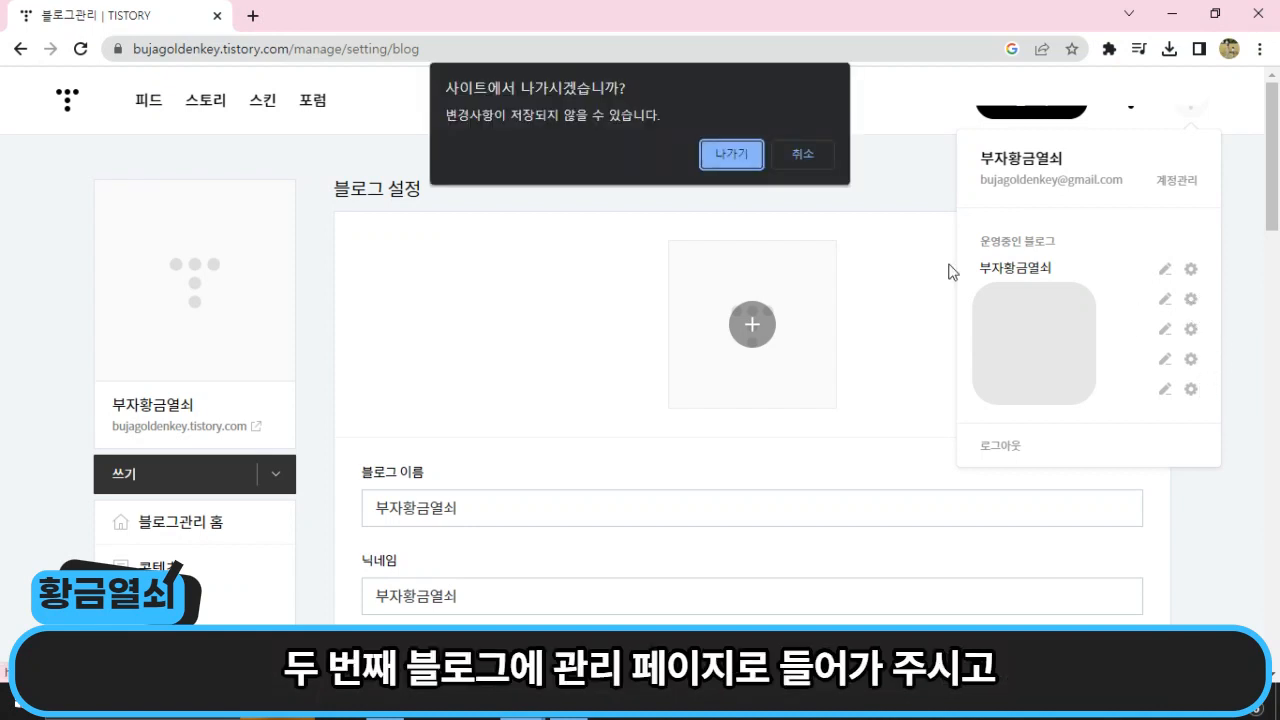
left_click(713, 158)
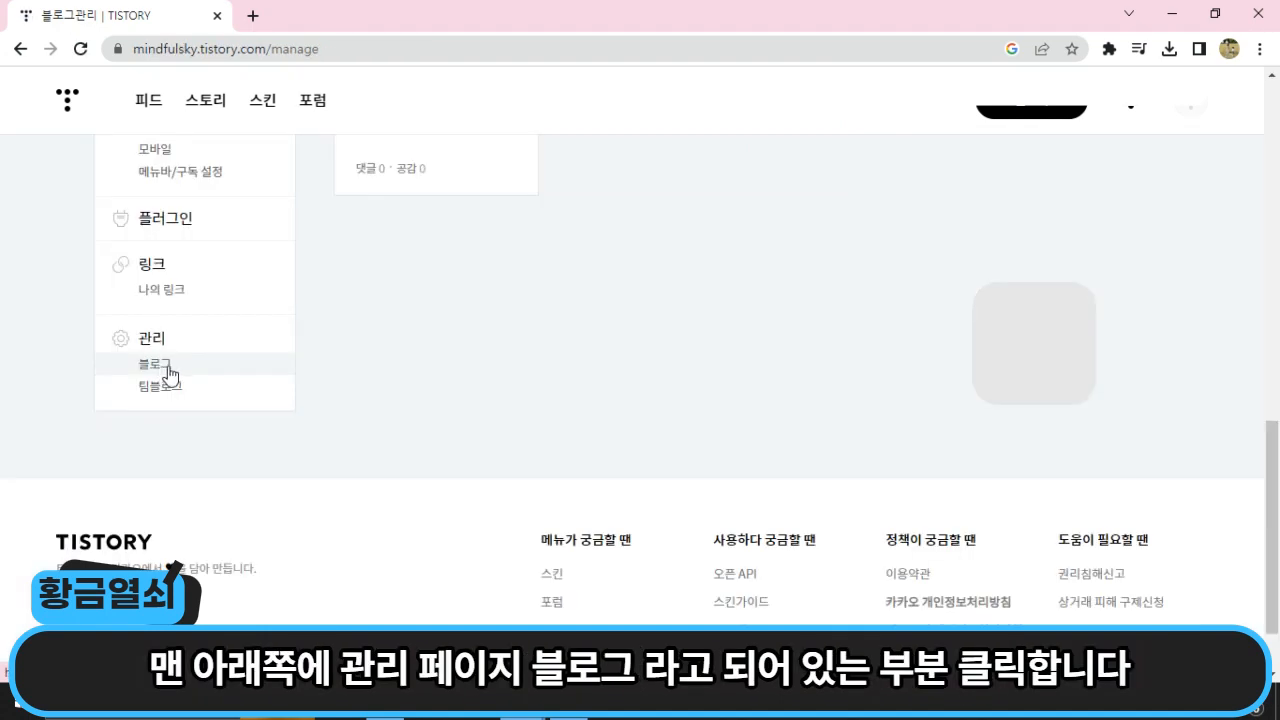
left_click(156, 366)
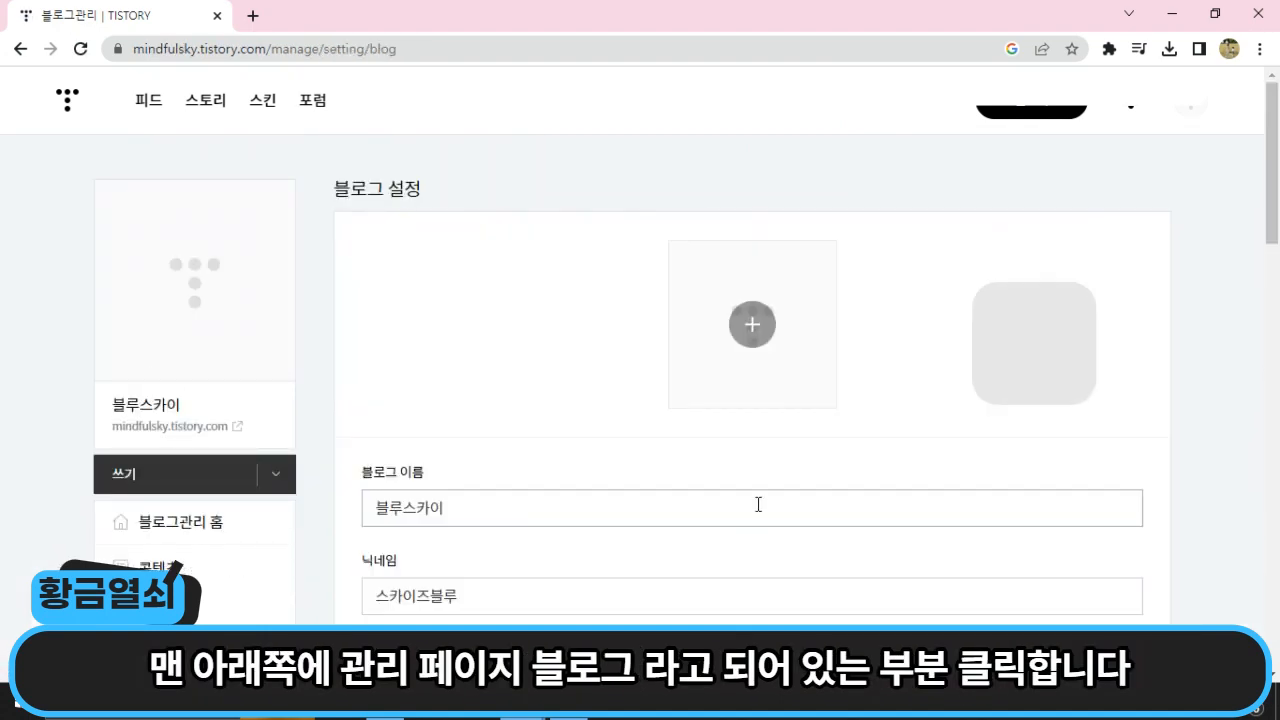
Start connecting a domain under 개인 도메인 설정 and enter first.bujagoldenkey.com as the blog's address.
scroll(770, 494, "down", 15)
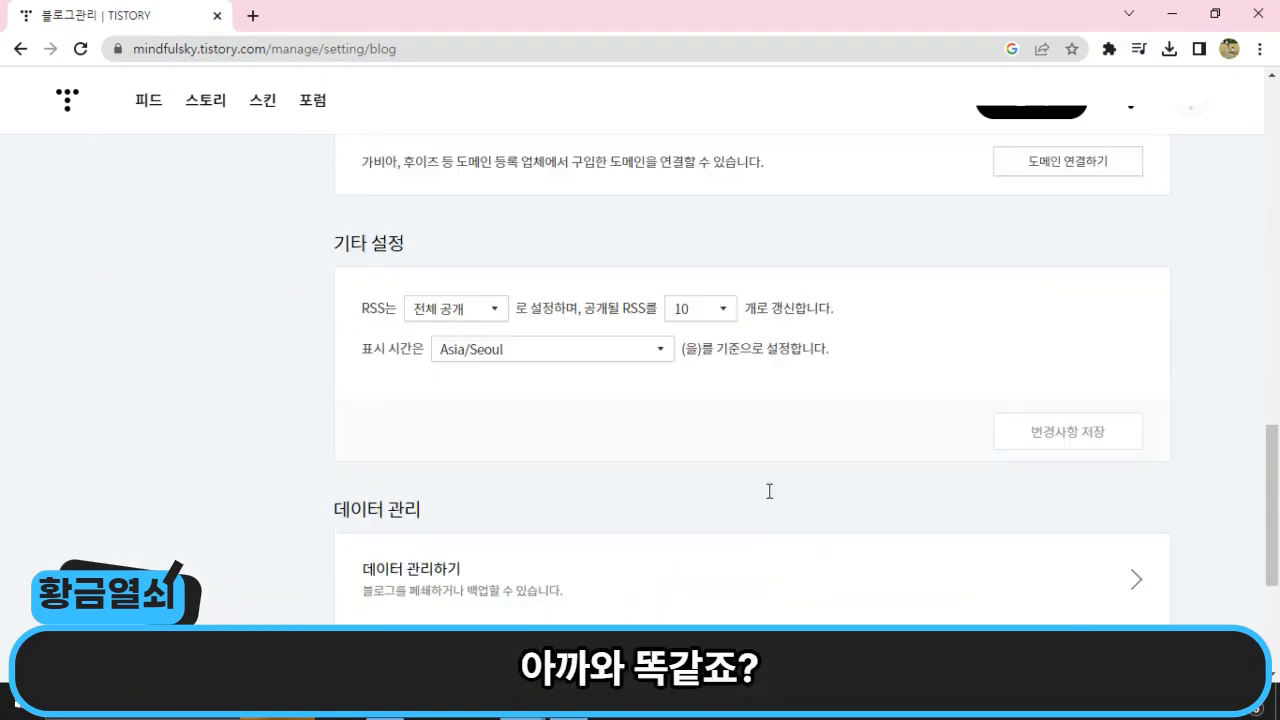
scroll(516, 304, "up", 1)
left_click_drag(480, 256, 478, 211)
left_click(482, 210)
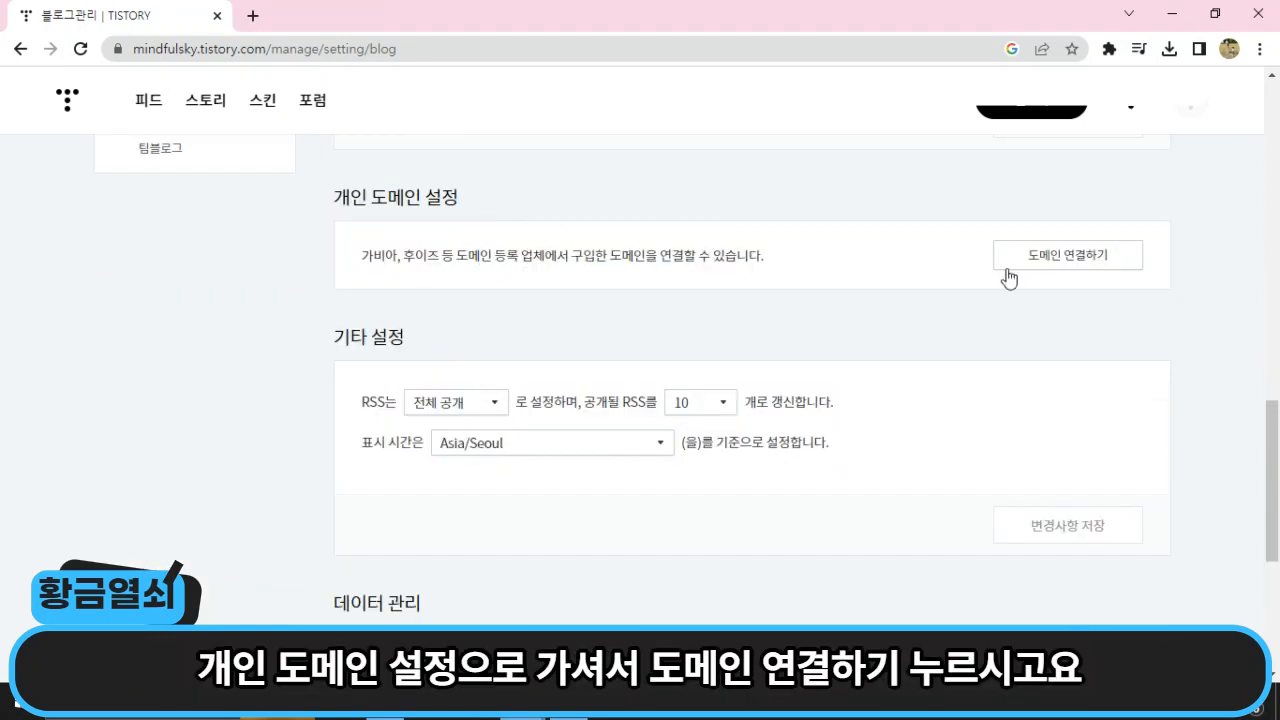
left_click(1074, 266)
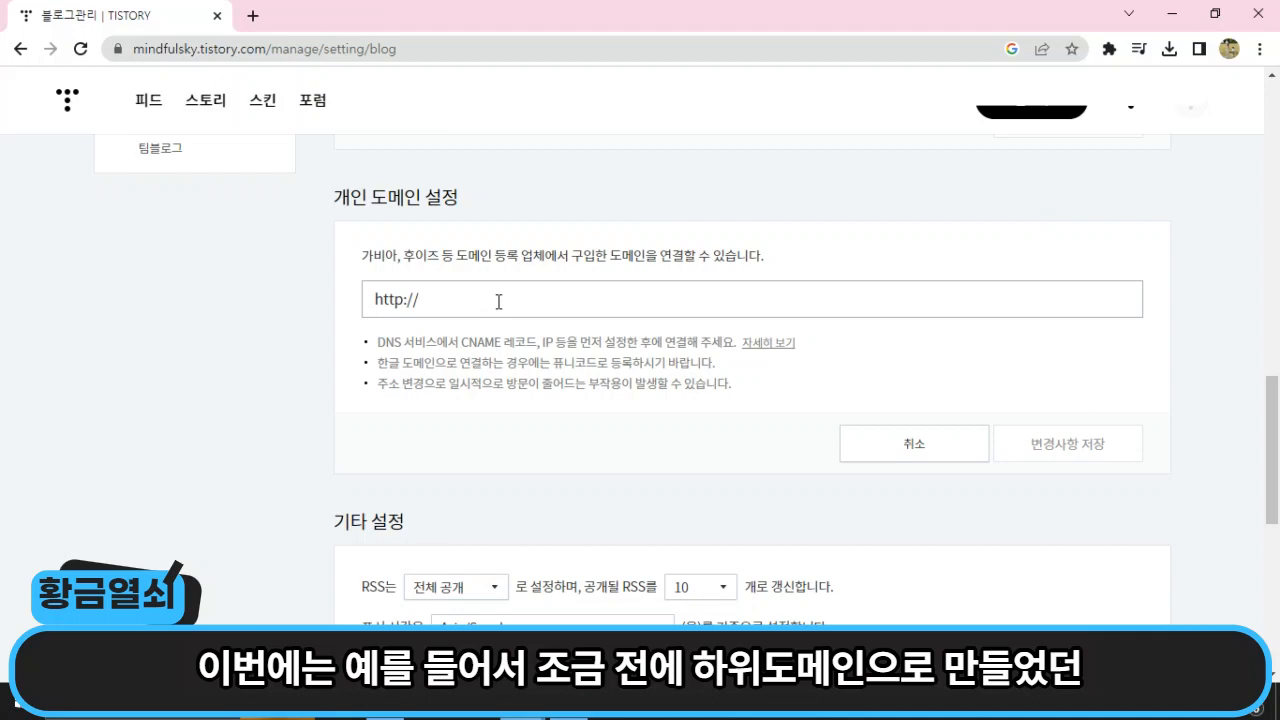
type("first.bujagoldenkey.com")
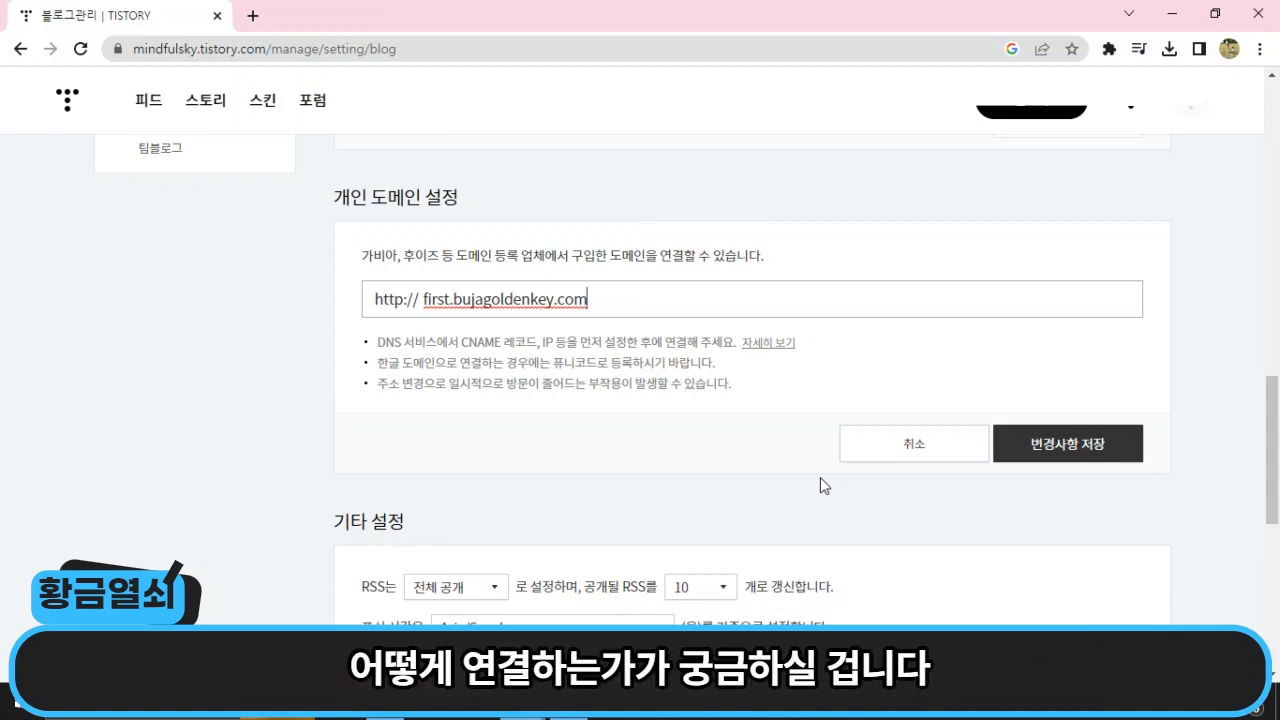
Switch to the Google AdSense help article 애드센스의 사이트 관리가 달라집니다 and check its title and publication date.
left_click(1176, 14)
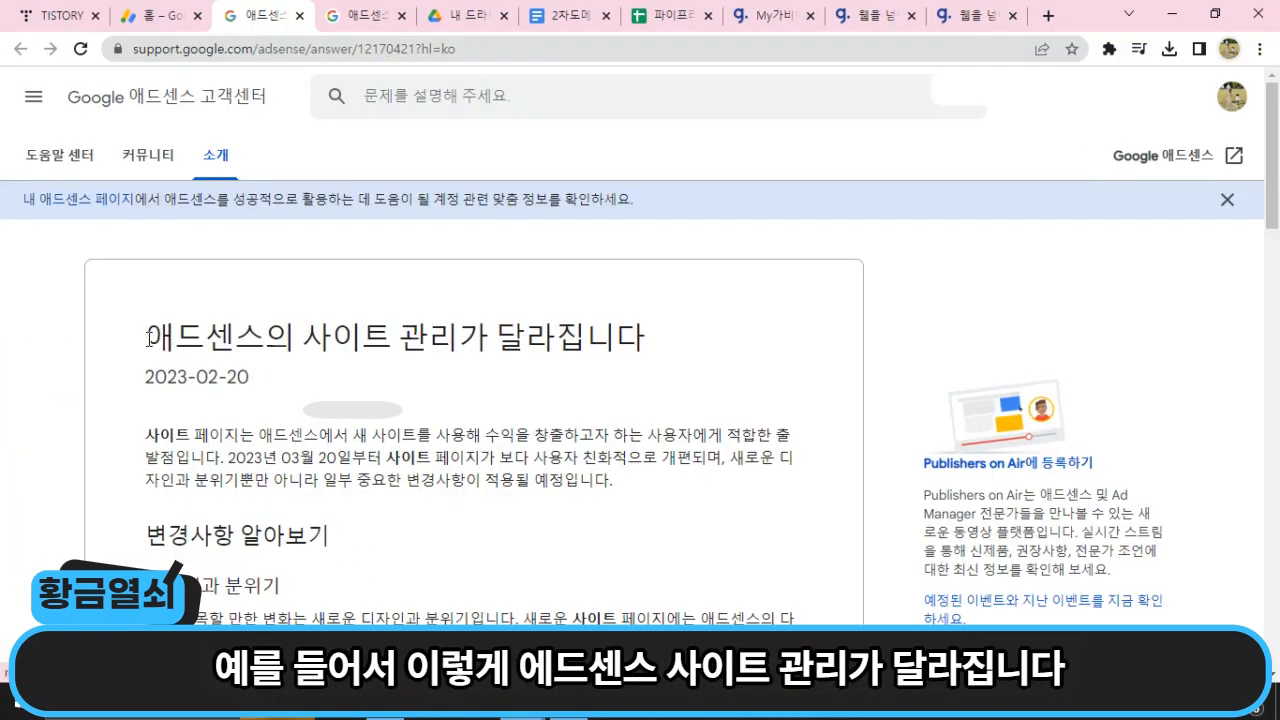
left_click_drag(147, 337, 672, 362)
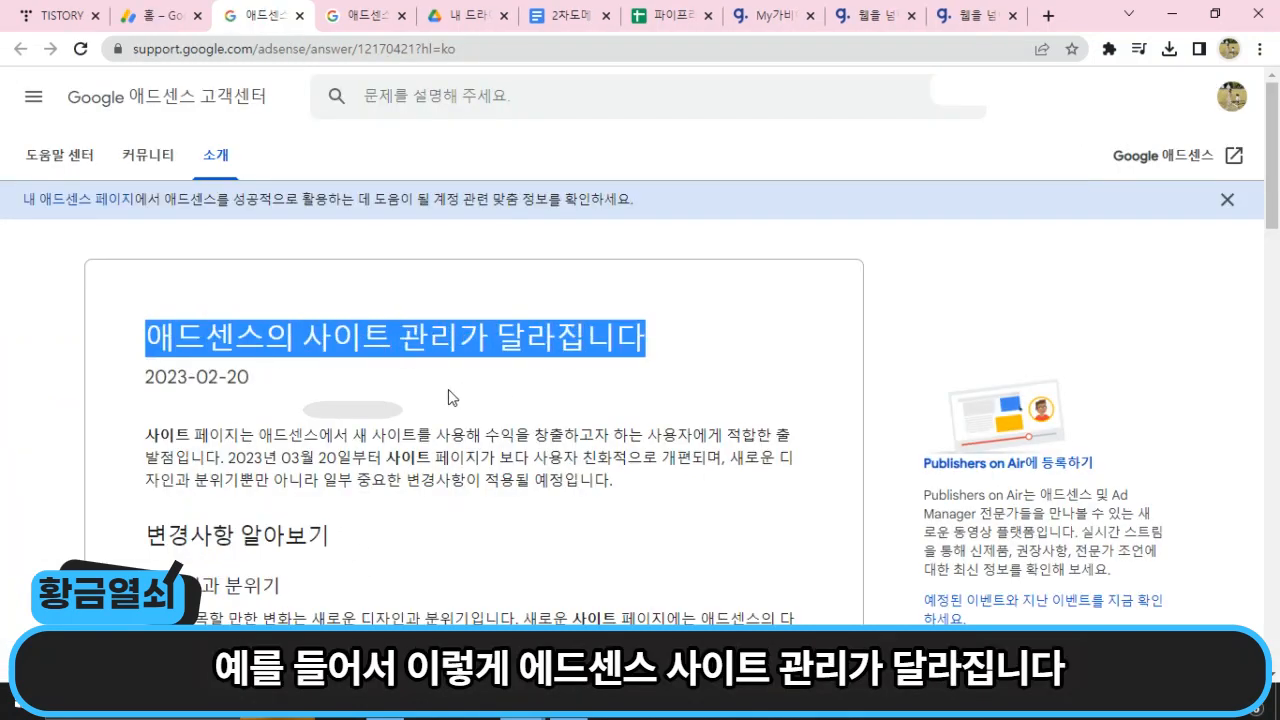
left_click(204, 382)
left_click_drag(140, 384, 318, 380)
left_click(326, 380)
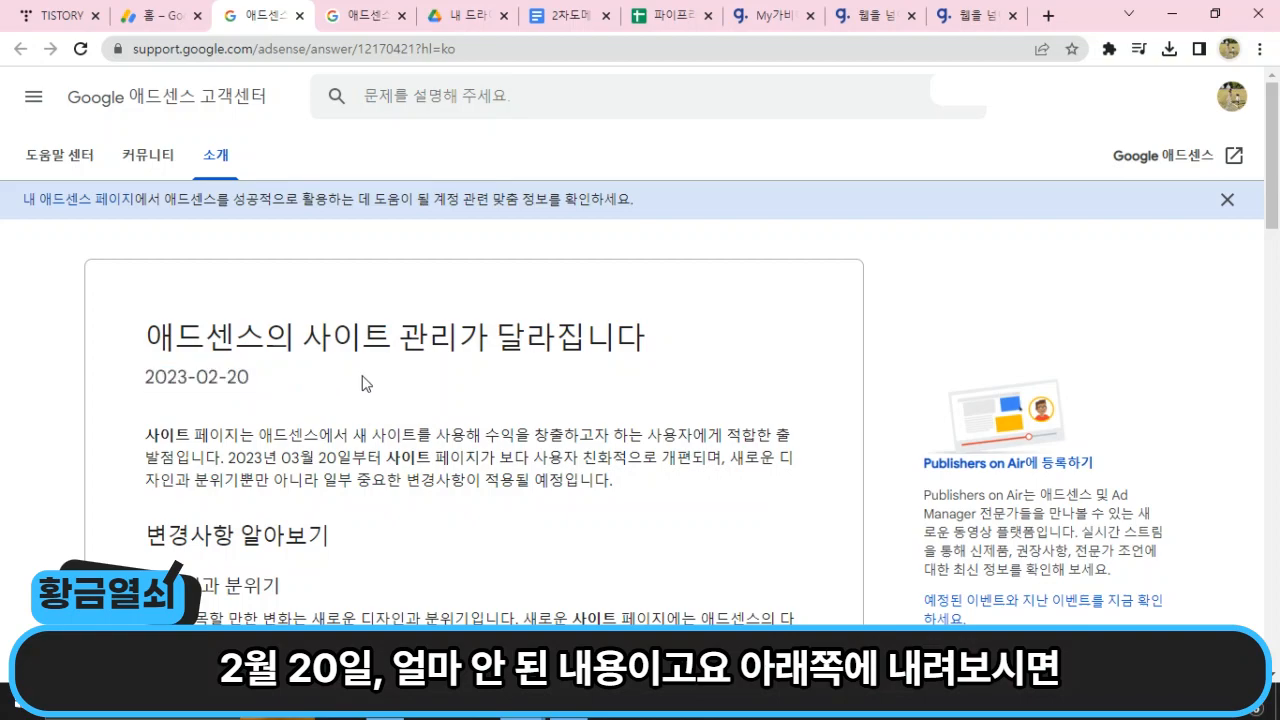
Read the 하위 도메인 section of the AdSense article about adding, managing and deleting subdomains.
scroll(366, 388, "down", 8)
scroll(362, 383, "up", 2)
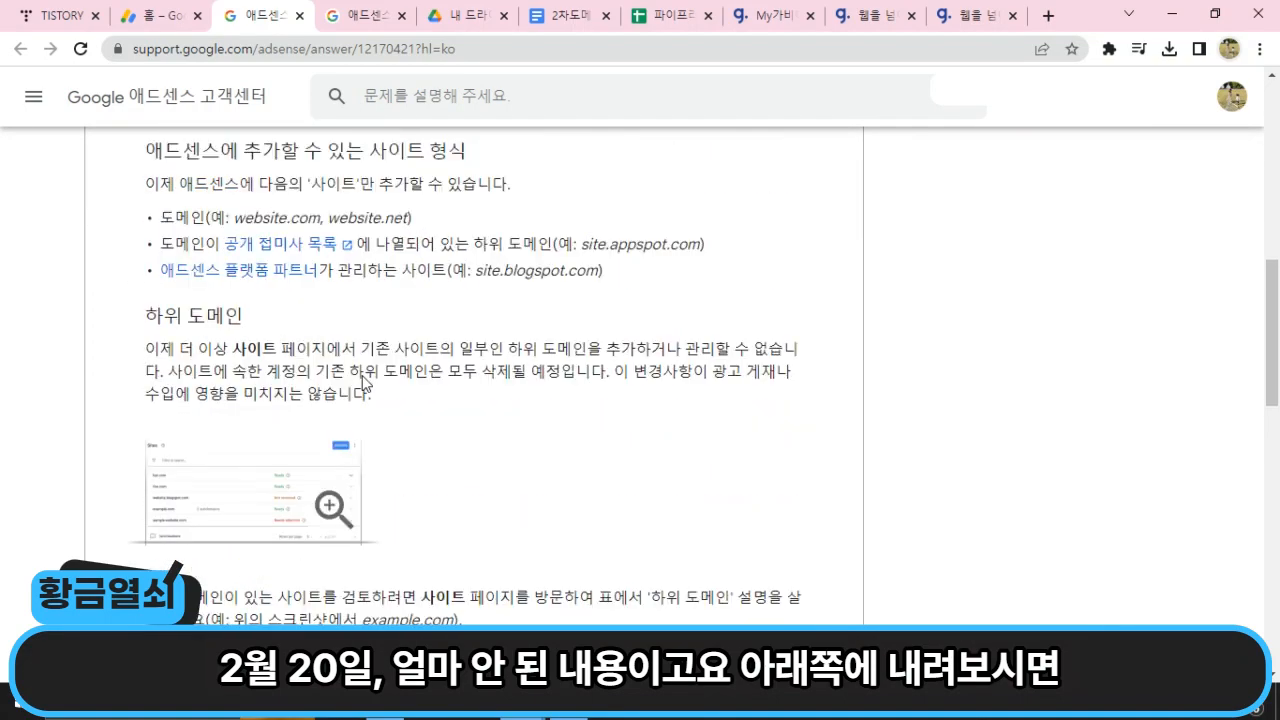
left_click_drag(164, 316, 204, 316)
left_click_drag(150, 350, 722, 352)
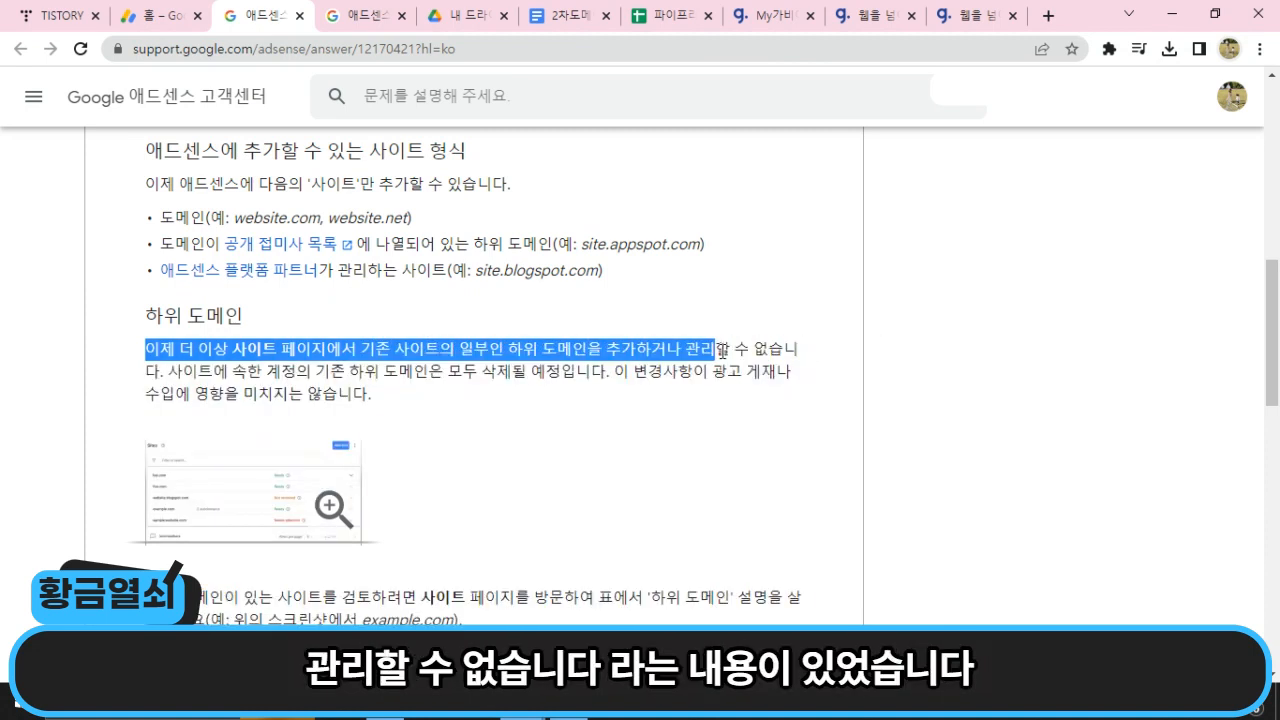
left_click(200, 376)
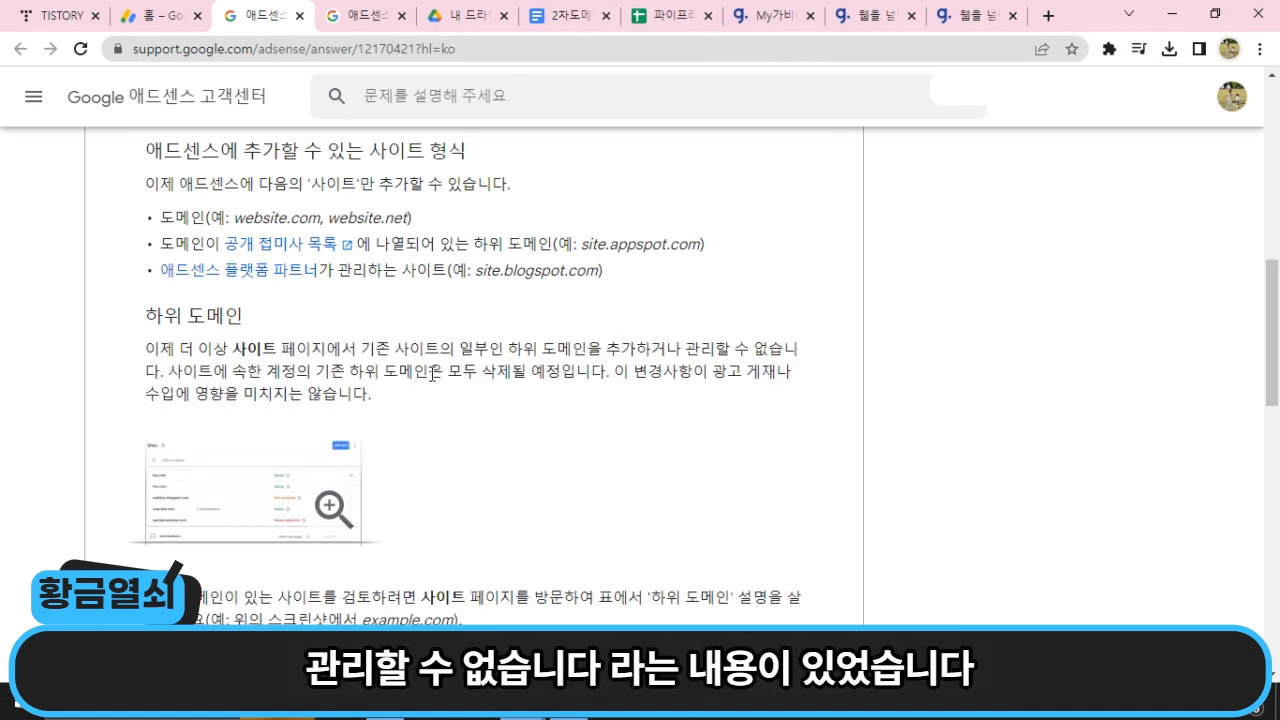
left_click_drag(430, 374, 590, 381)
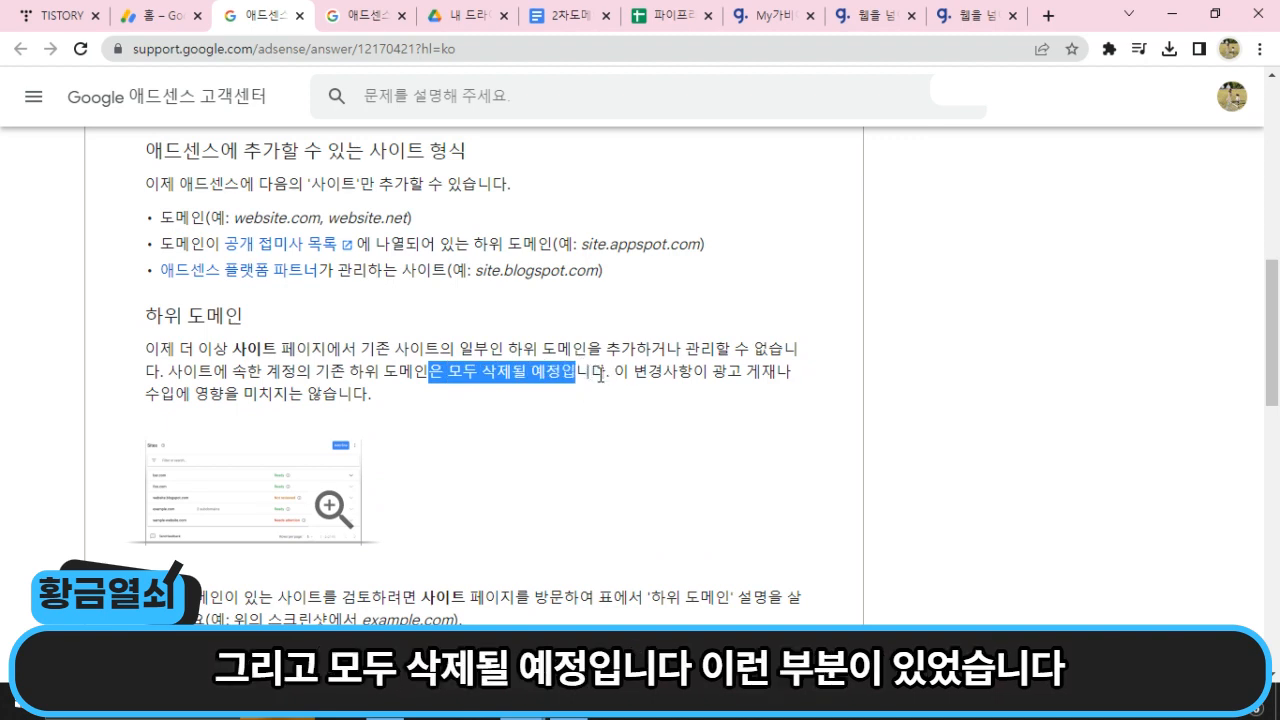
left_click(614, 379)
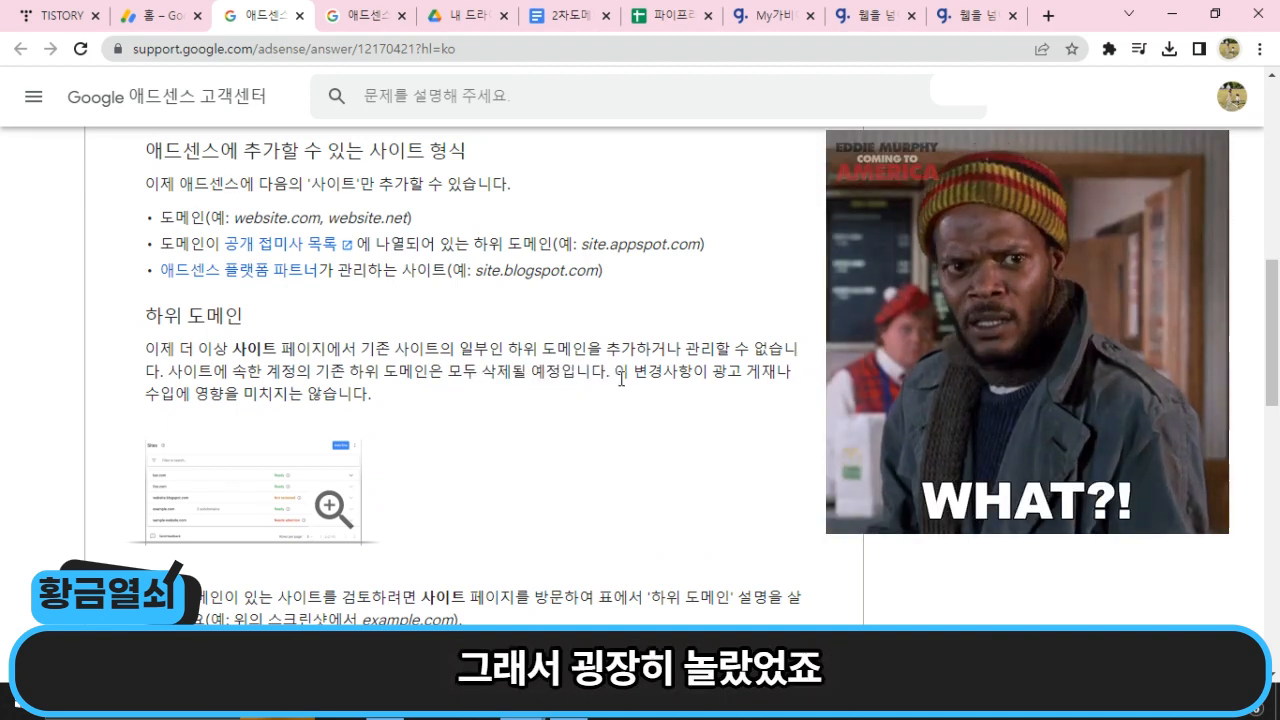